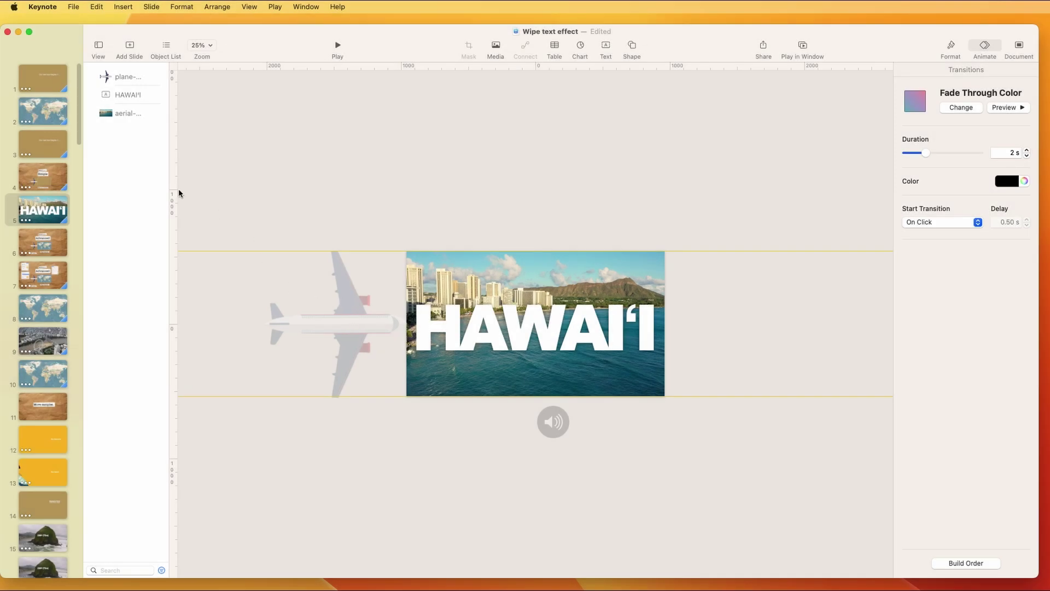
# - Inspect the movie, title and airplane objects, then try moving the airplane across the picture and undo the move
pyautogui.click(119, 116)
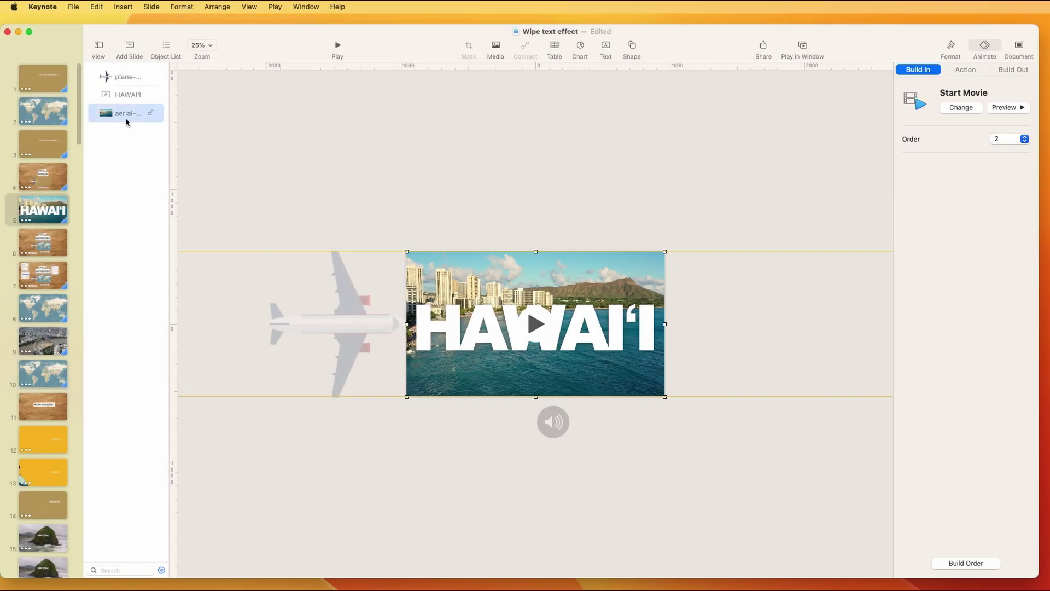
pyautogui.click(120, 96)
pyautogui.click(120, 75)
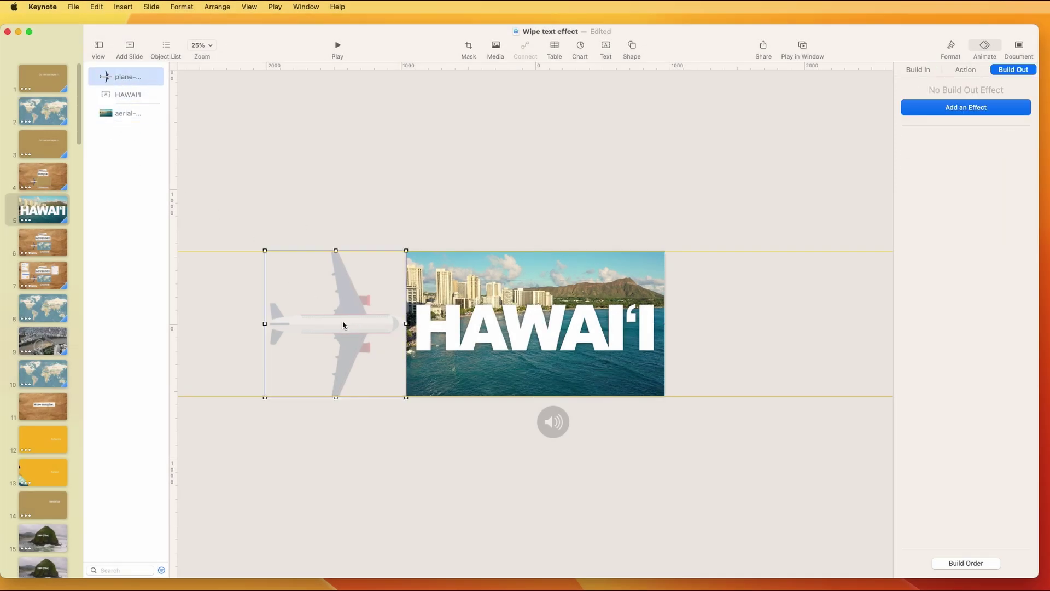
pyautogui.moveTo(343, 326); pyautogui.dragTo(657, 331)
pyautogui.press('super+z')
# - Draw a closed custom shape with the Pen tool, following the airplane's wings and extending past the slide's far edge
pyautogui.click(629, 46)
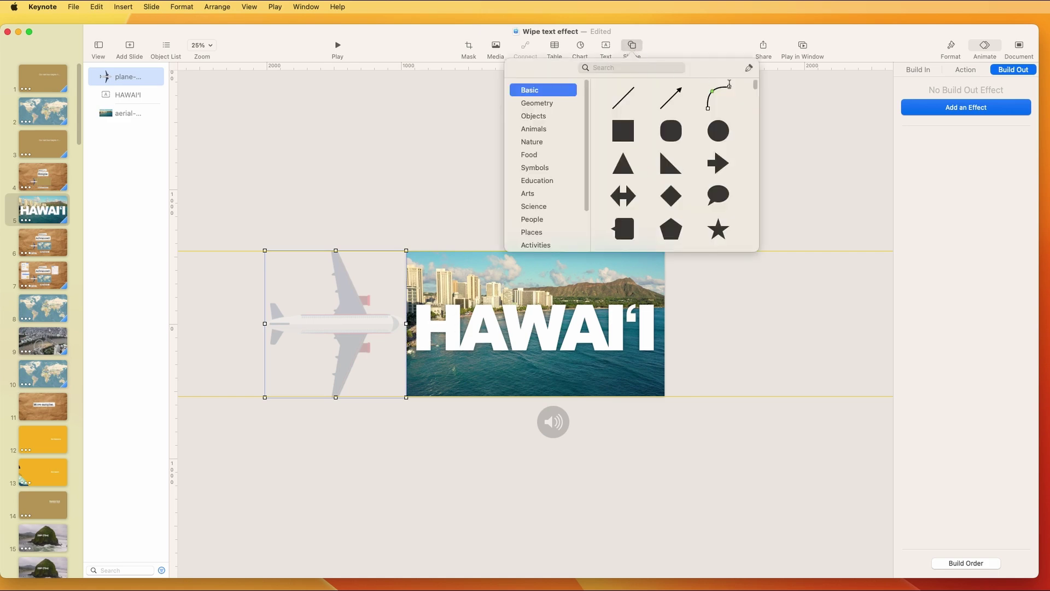
pyautogui.click(747, 68)
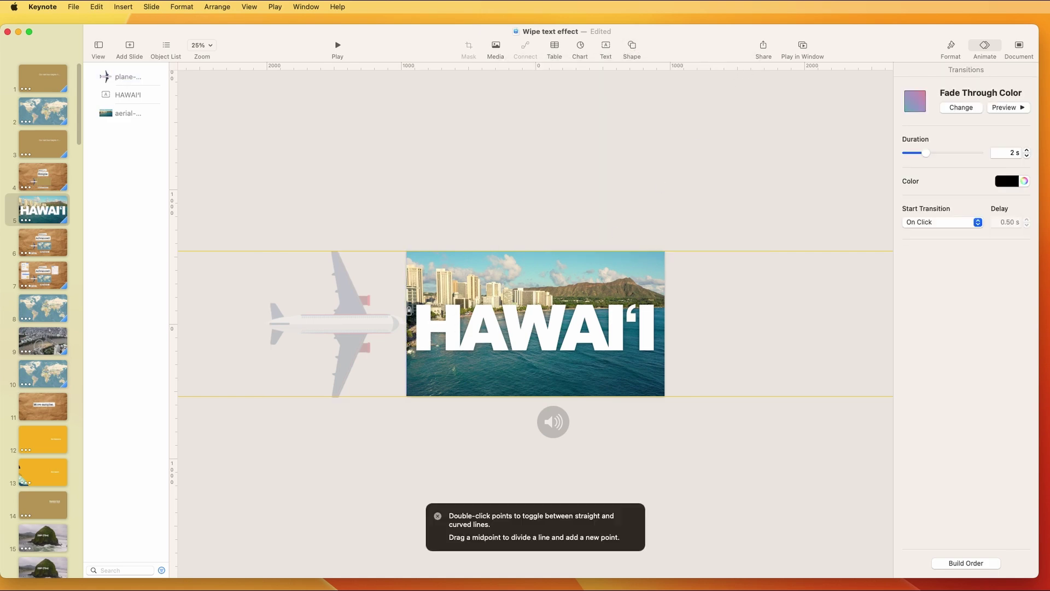
pyautogui.click(332, 242)
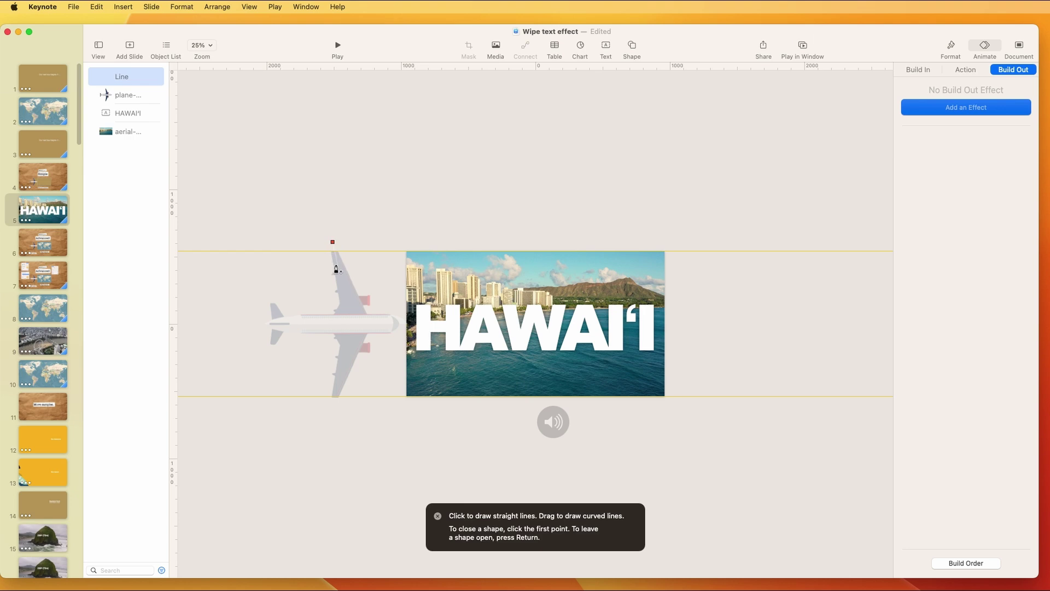
pyautogui.click(340, 271)
pyautogui.click(347, 348)
pyautogui.click(335, 391)
pyautogui.click(332, 407)
pyautogui.click(687, 403)
pyautogui.click(333, 242)
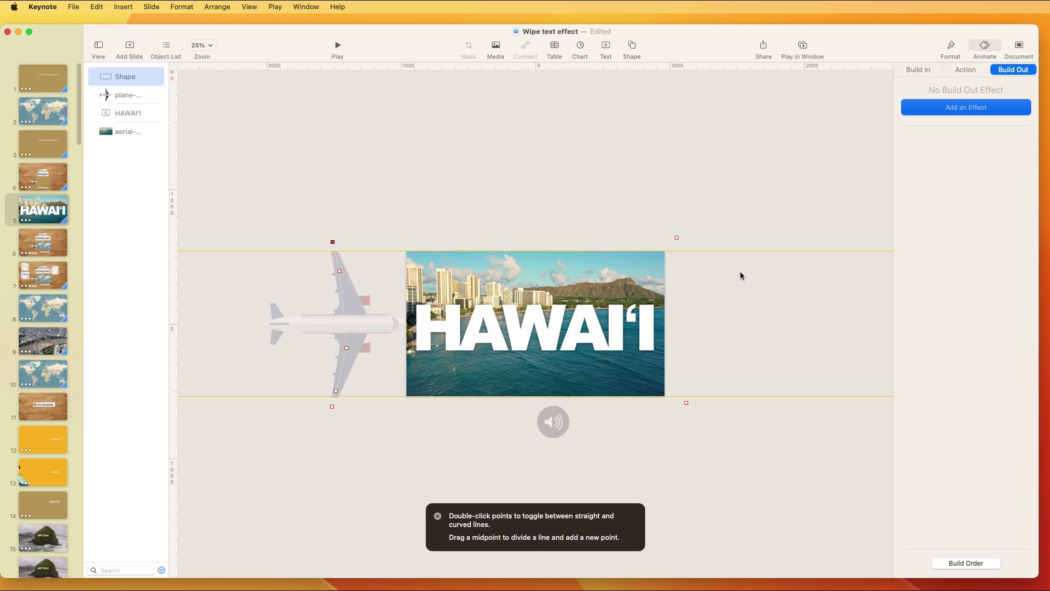
# - Give the custom shape a brown color fill so it covers the picture and title
pyautogui.click(951, 48)
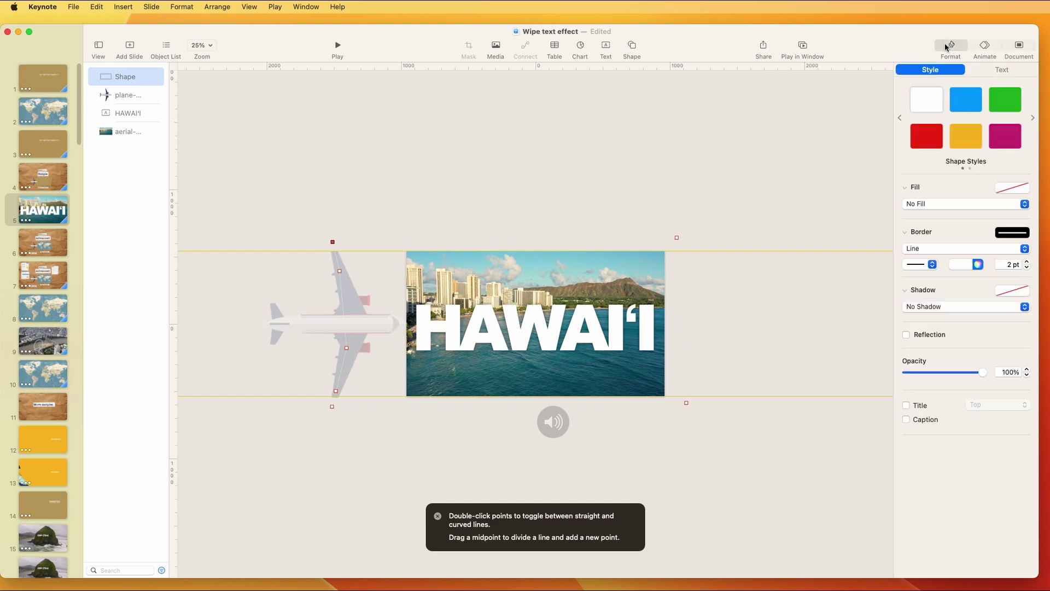
pyautogui.click(939, 202)
pyautogui.click(935, 214)
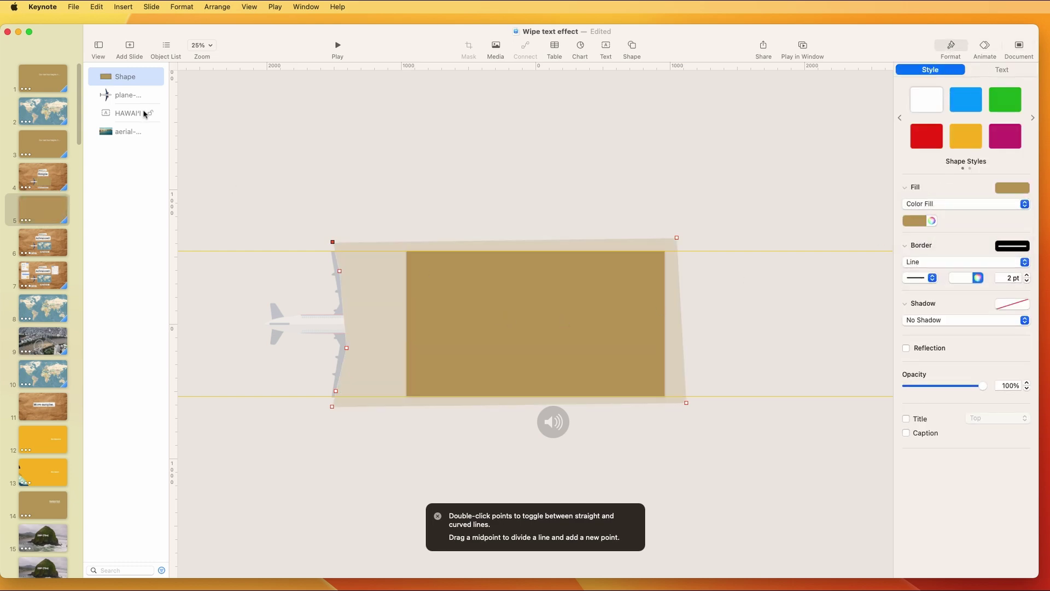
# - Bring the airplane in front of the filled shape and group the two objects
pyautogui.moveTo(123, 102); pyautogui.dragTo(121, 75)
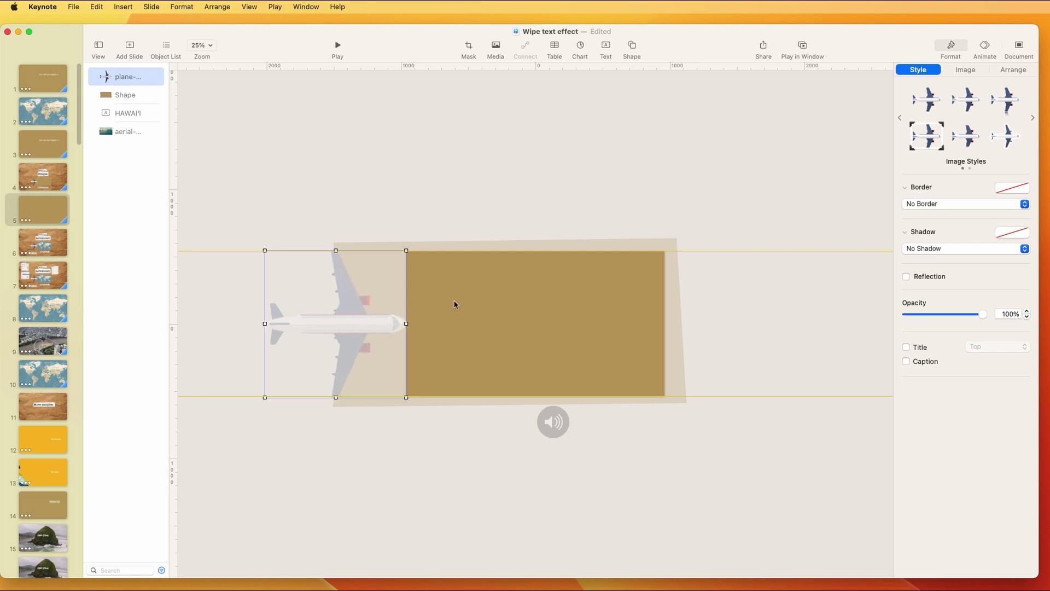
pyautogui.keyDown('shift'); pyautogui.click(481, 308); pyautogui.keyUp('shift')
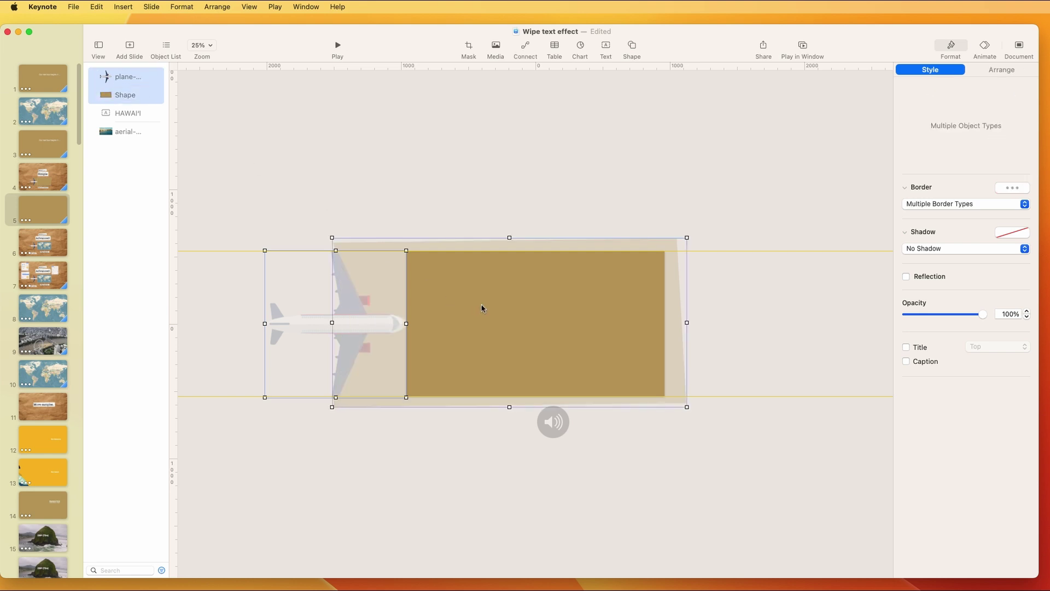
pyautogui.rightClick(483, 307)
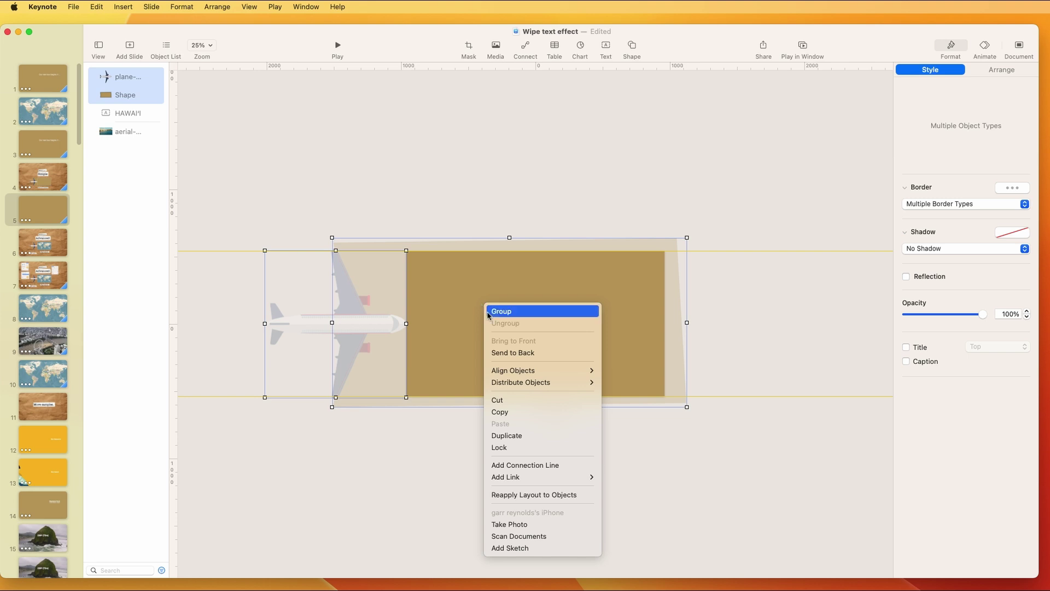
pyautogui.click(501, 312)
# - Try moving the airplane group across the slide to uncover the title, and undo the move
pyautogui.moveTo(472, 321); pyautogui.dragTo(720, 320)
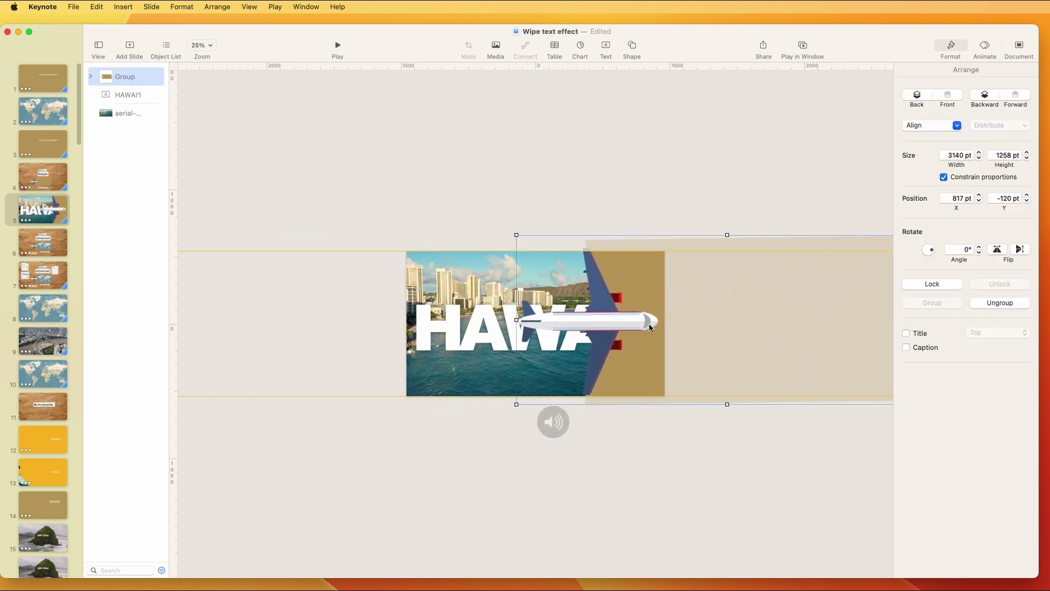
pyautogui.press('super+z')
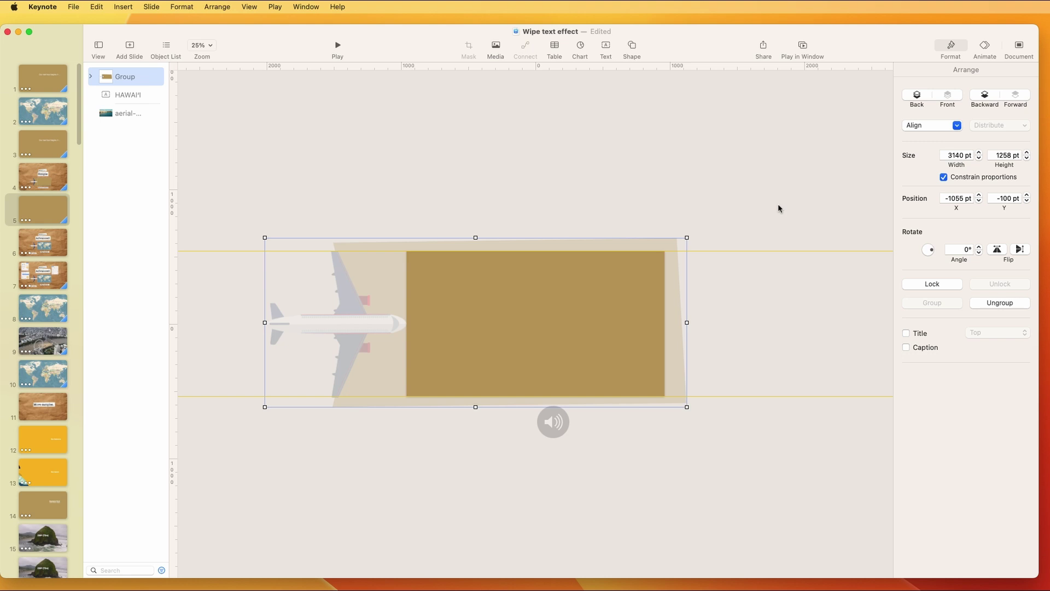
# - Add a left-to-right Move Out build to the group, set its duration to 2.25 s and preview it
pyautogui.click(982, 47)
pyautogui.click(966, 108)
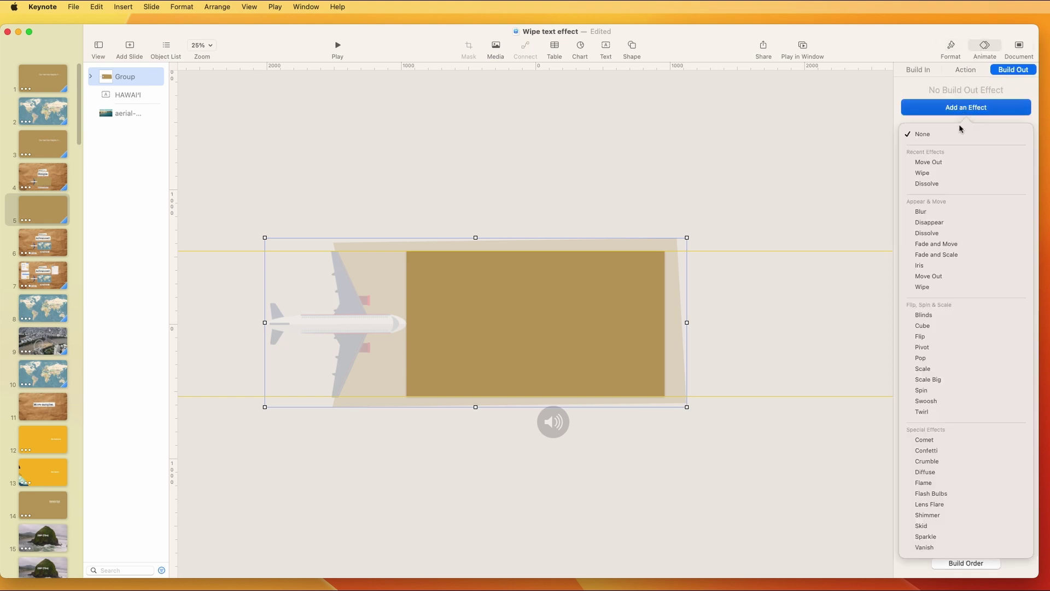
pyautogui.click(947, 160)
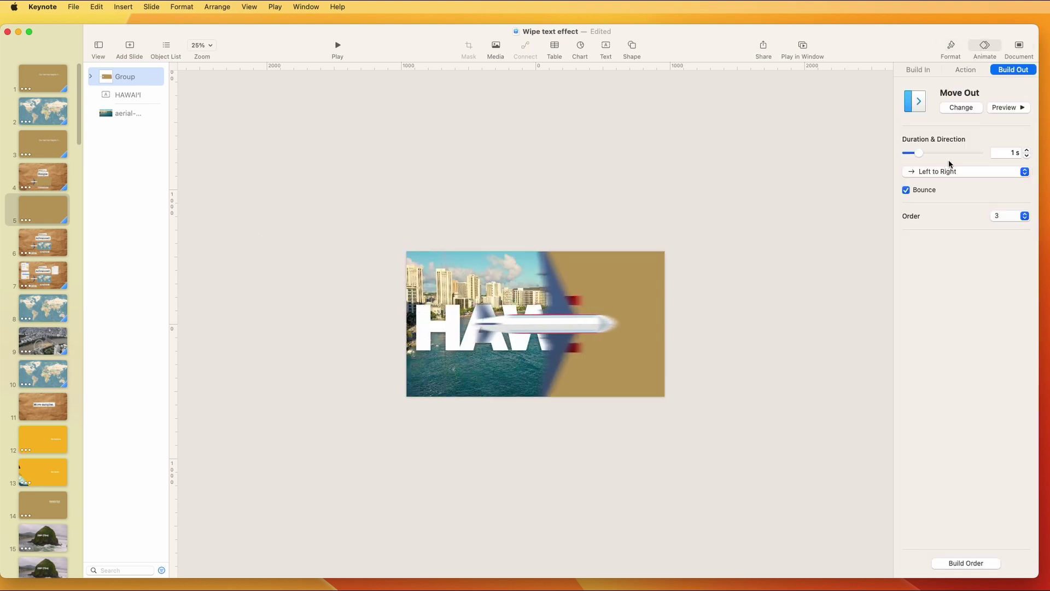
pyautogui.click(1027, 149)
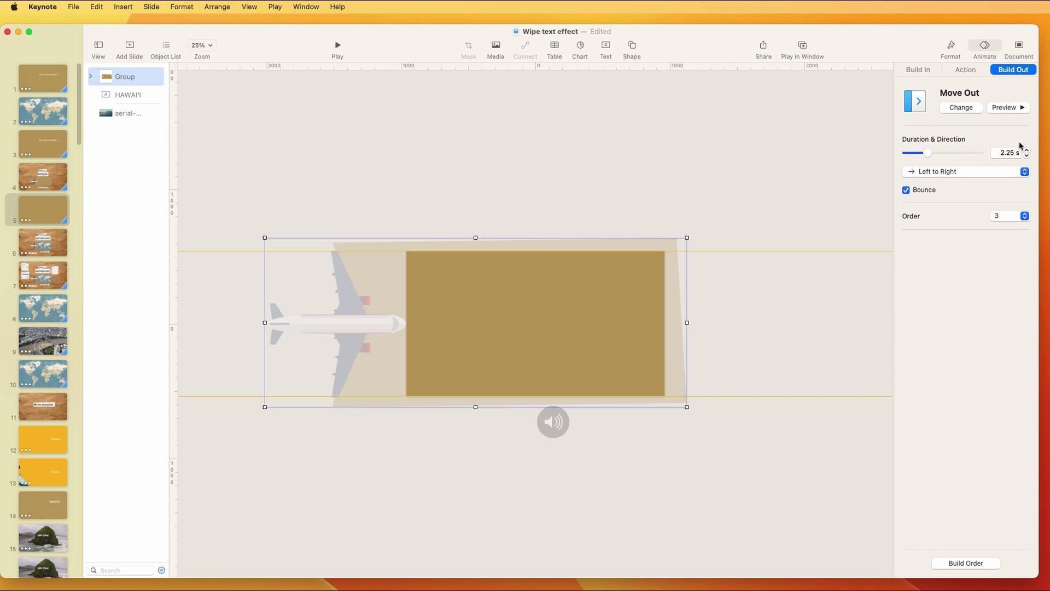
pyautogui.click(1006, 107)
# - In the build order, set the group's Move Out to start with Build 2, together with the movie
pyautogui.click(963, 565)
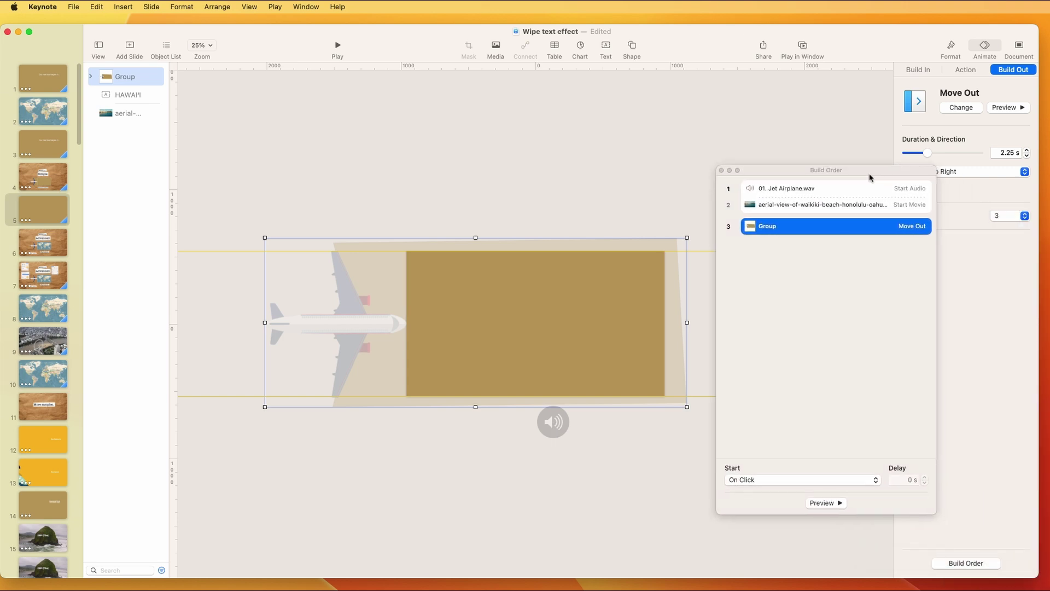
pyautogui.click(761, 183)
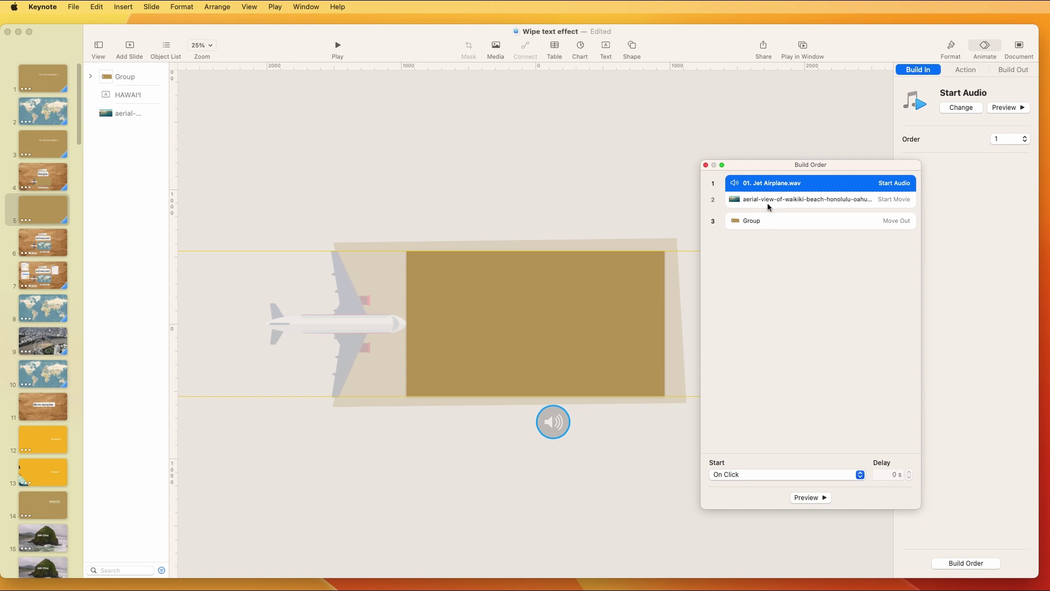
pyautogui.click(768, 200)
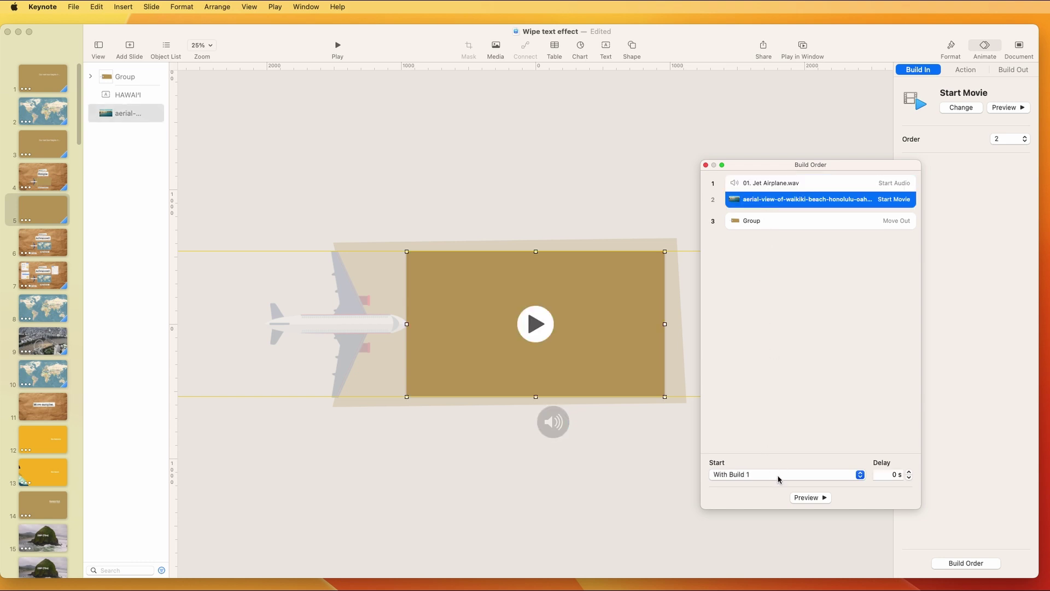
pyautogui.click(768, 223)
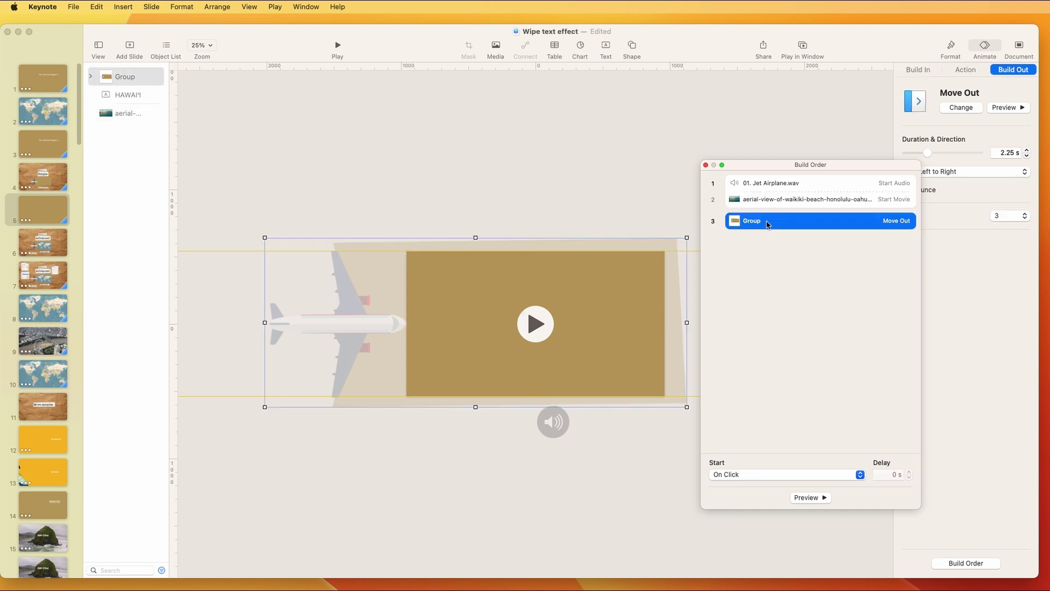
pyautogui.click(787, 475)
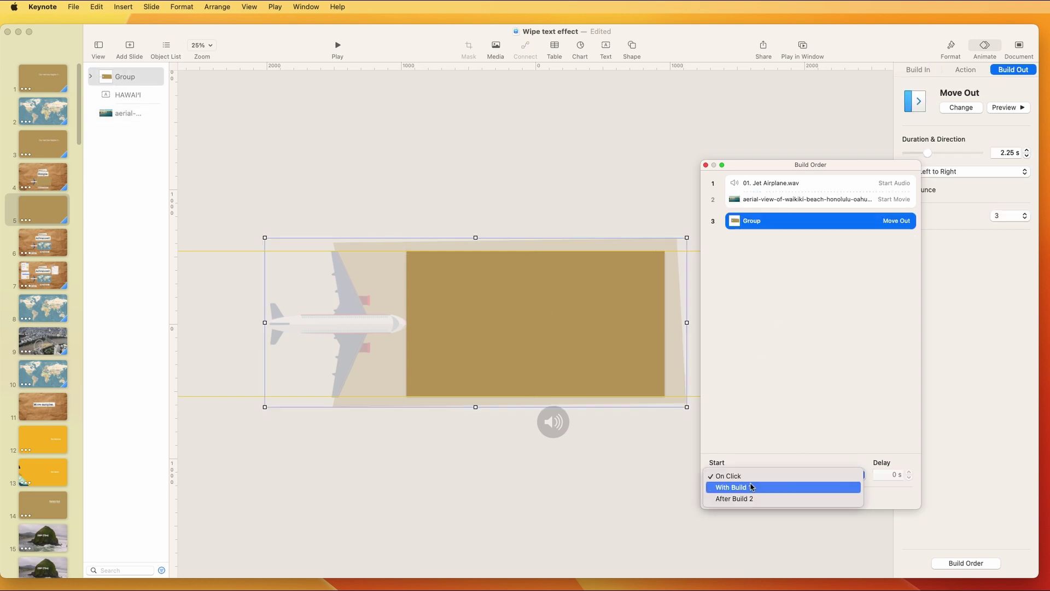
pyautogui.click(752, 488)
pyautogui.click(705, 164)
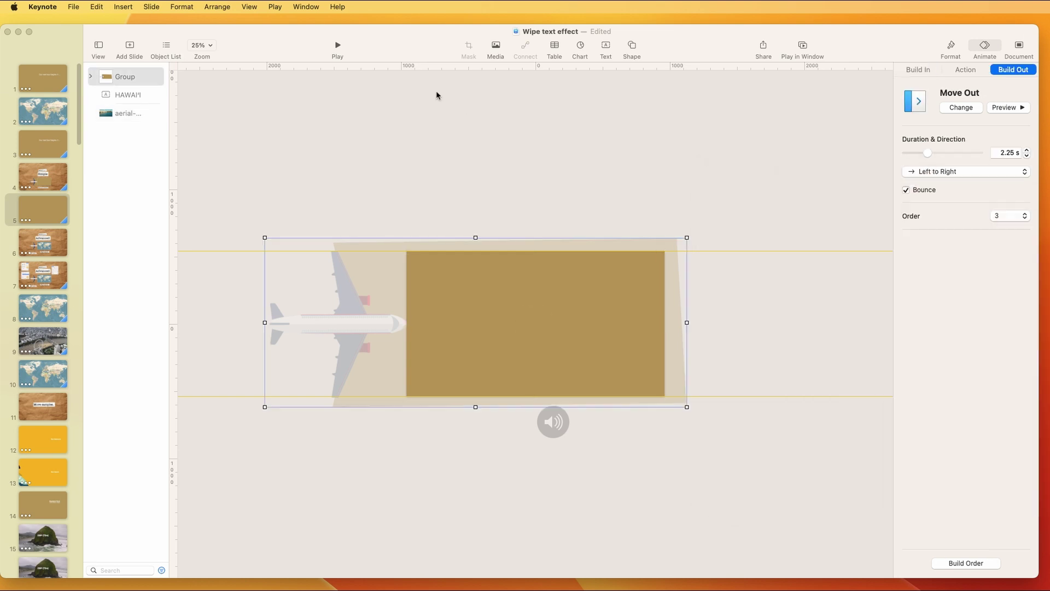
# - Play the HAWAI'I slide to check the airplane wipe, and exit the playback
pyautogui.click(340, 50)
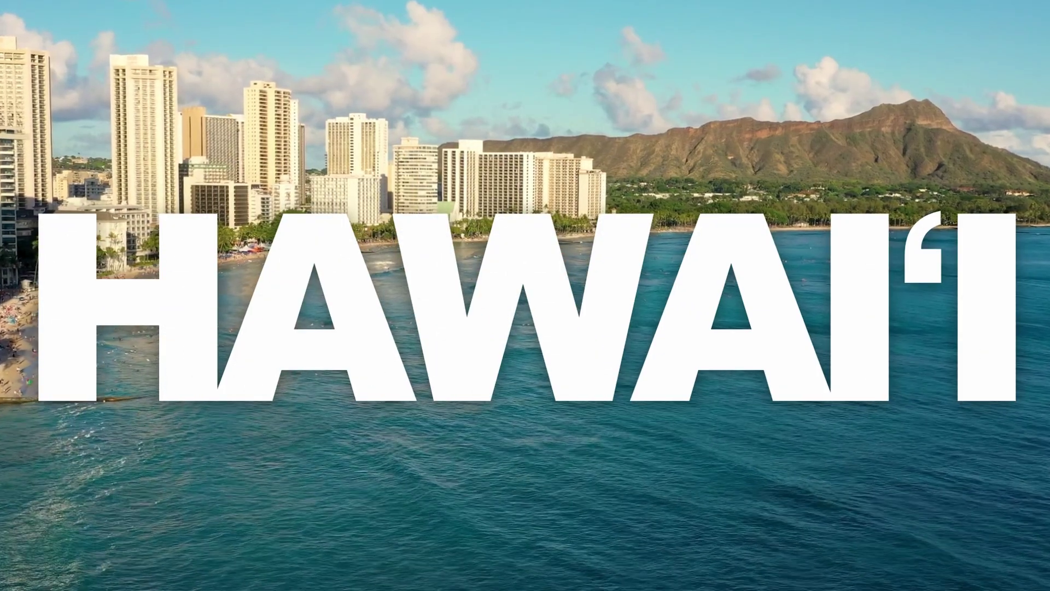
pyautogui.press('Escape')
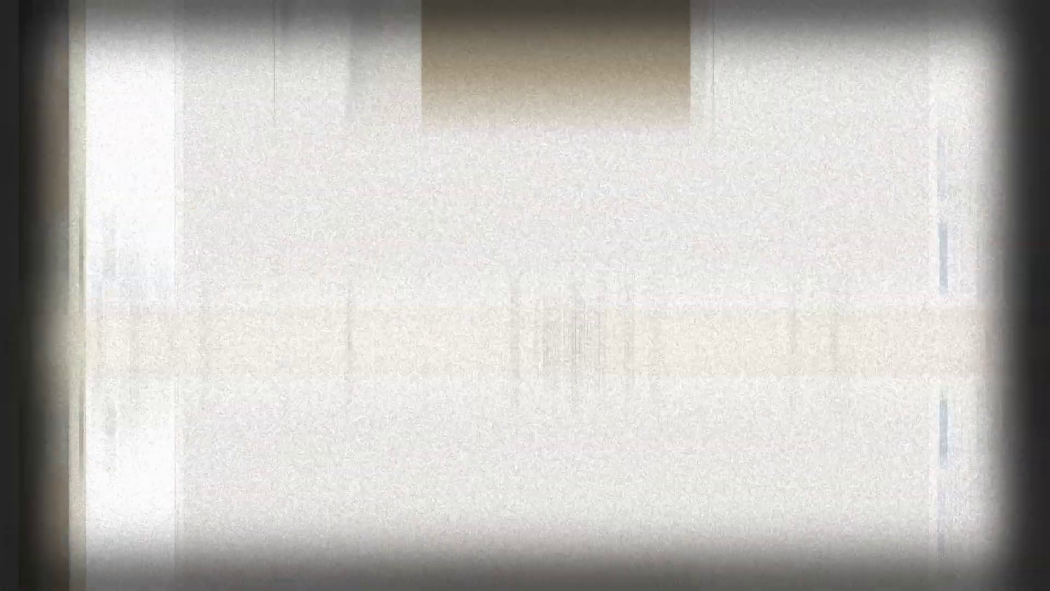
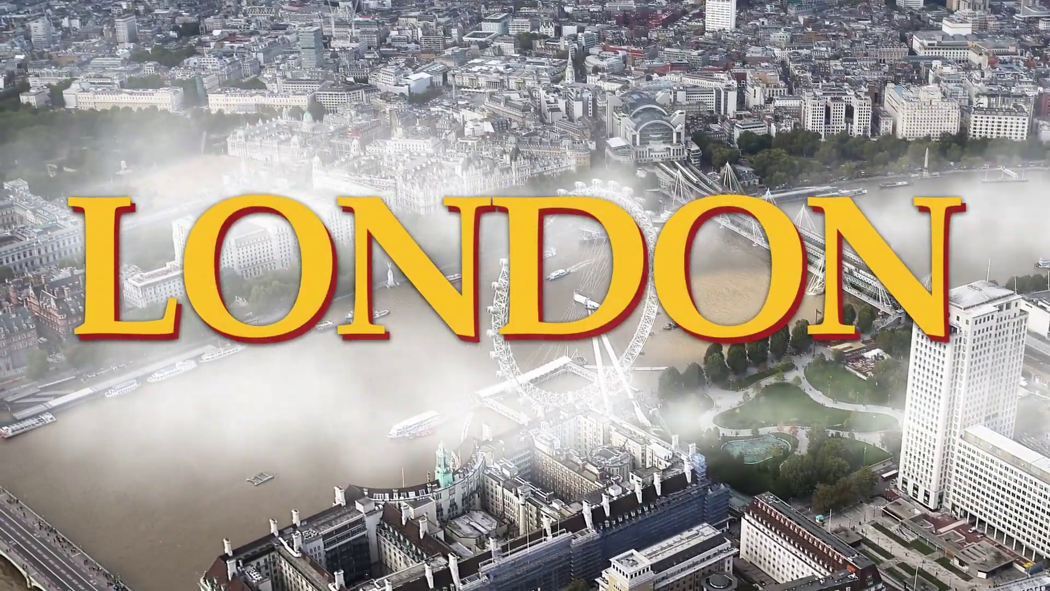
# - Exit the LONDON slide's playback, inspect the map's Wipe build, and try moving the map off the slide and undo it
pyautogui.press('Escape')
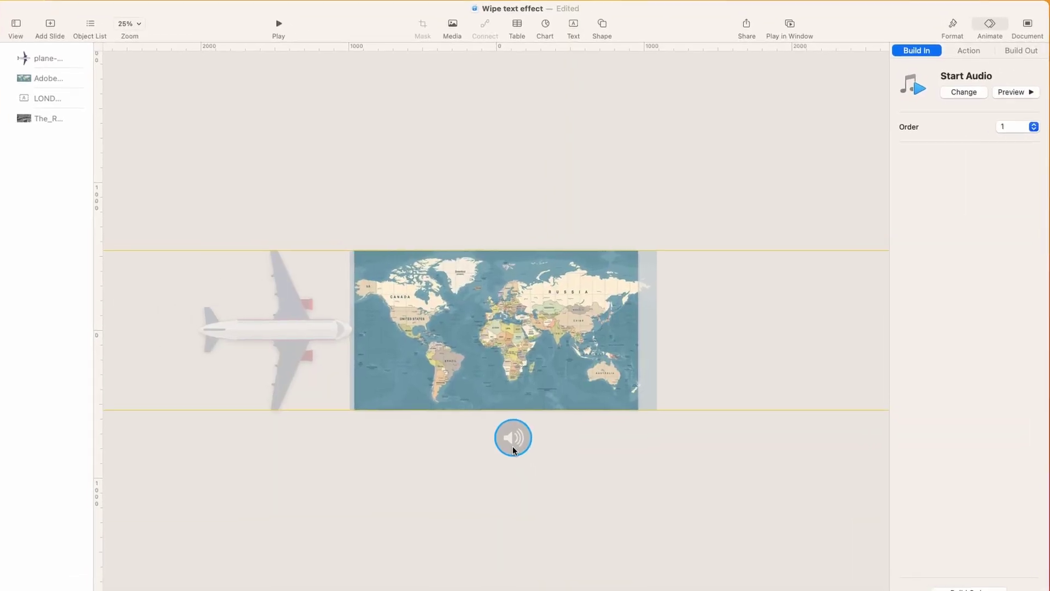
pyautogui.click(342, 327)
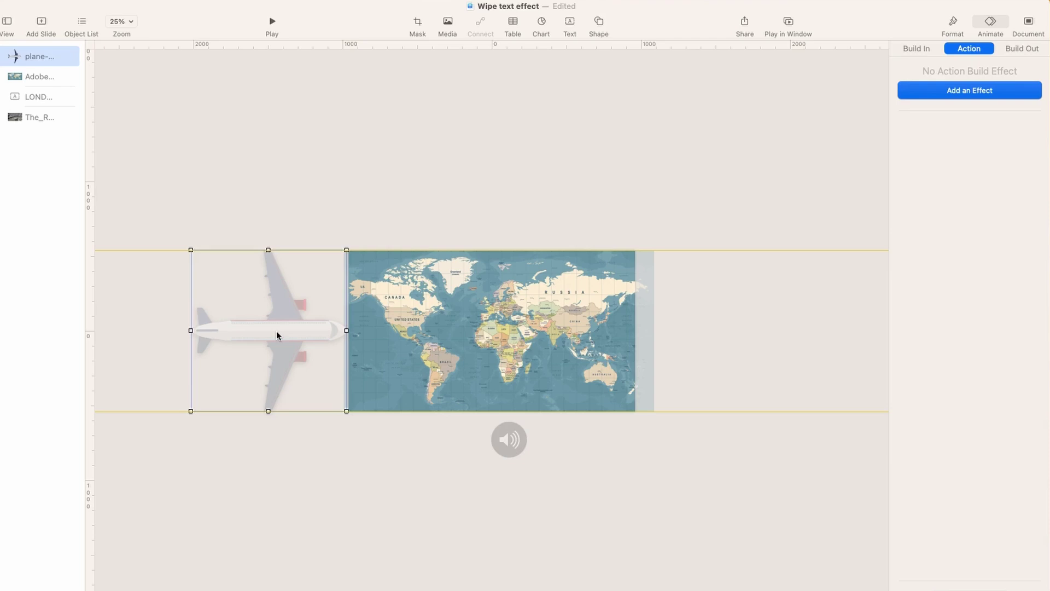
pyautogui.click(421, 338)
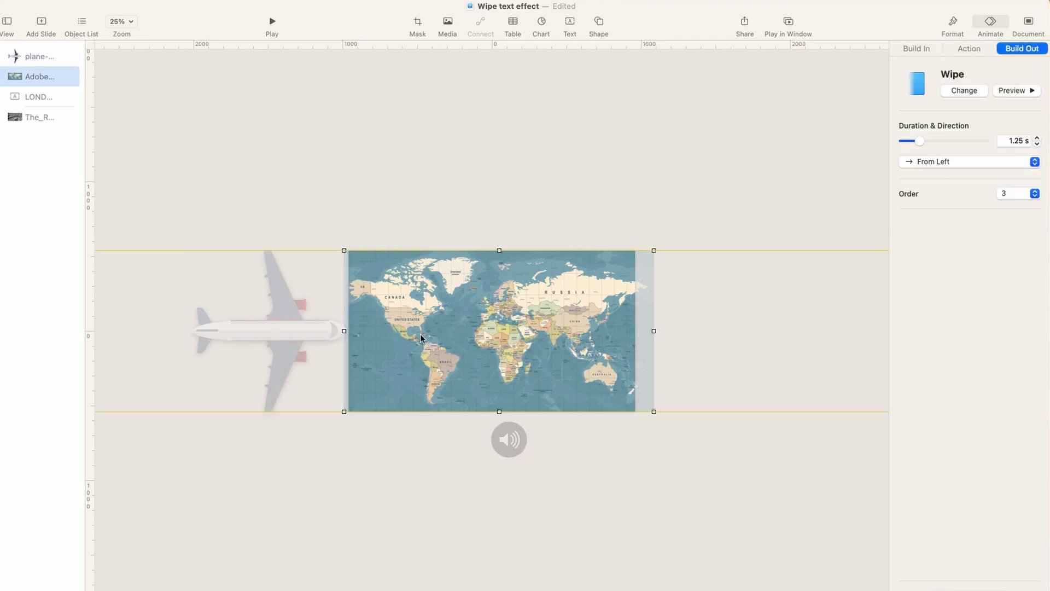
pyautogui.moveTo(425, 346); pyautogui.dragTo(434, 164)
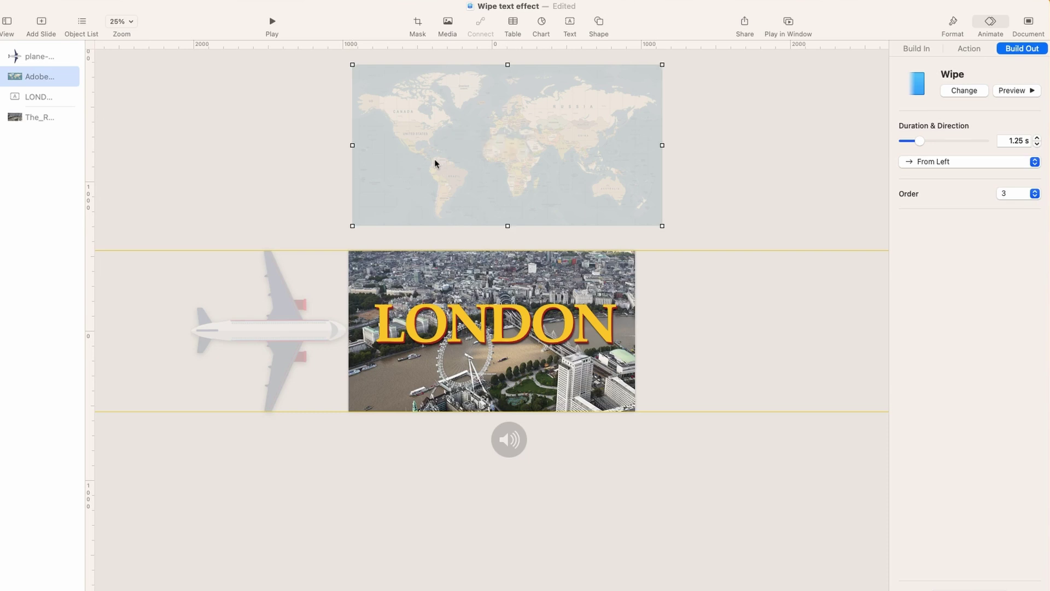
pyautogui.press('super+z')
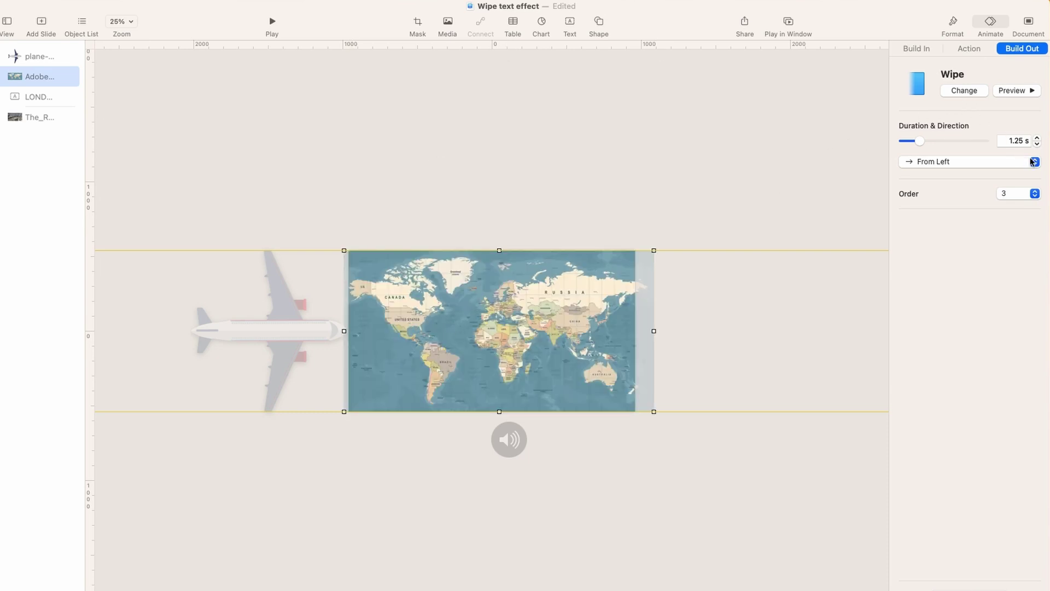
pyautogui.click(1036, 138)
pyautogui.click(1011, 141)
# - Add a Move action to the airplane, with a straight path across the map ending at X 1936 pt, Y 1 pt
pyautogui.click(283, 331)
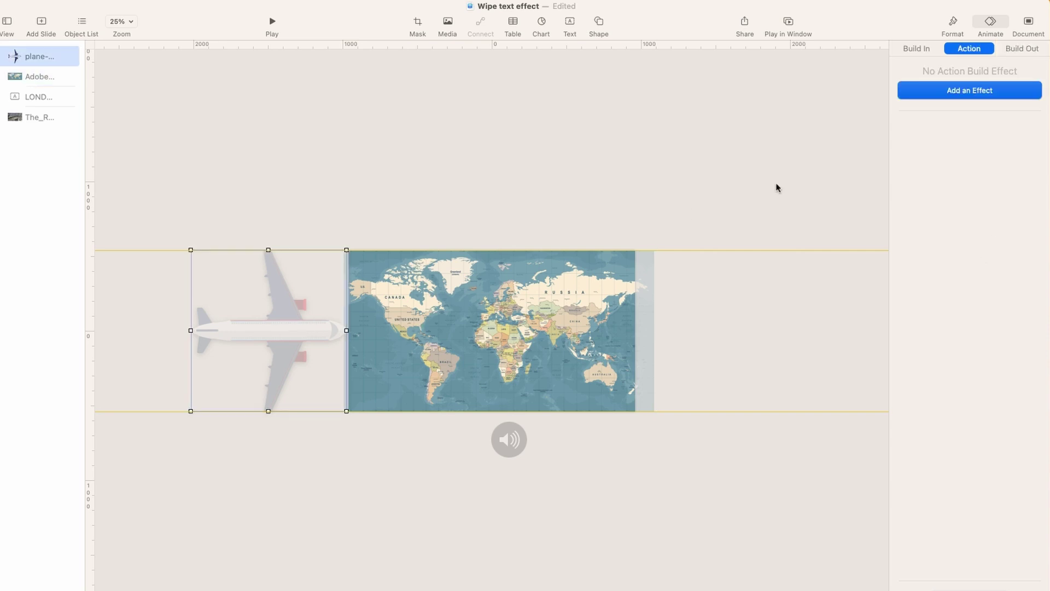
pyautogui.click(967, 89)
pyautogui.click(953, 151)
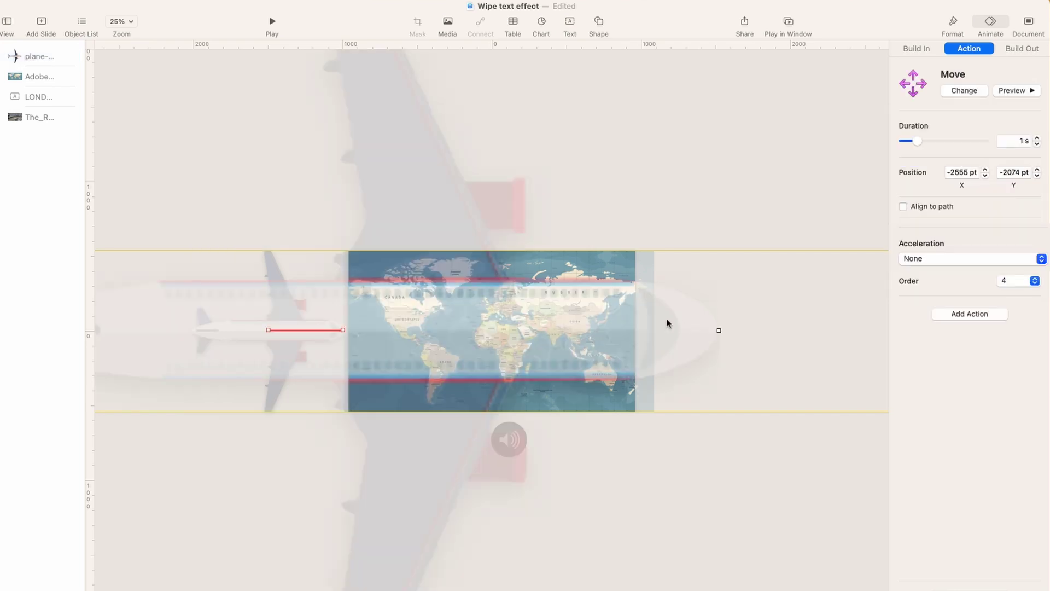
pyautogui.moveTo(343, 334); pyautogui.dragTo(704, 332)
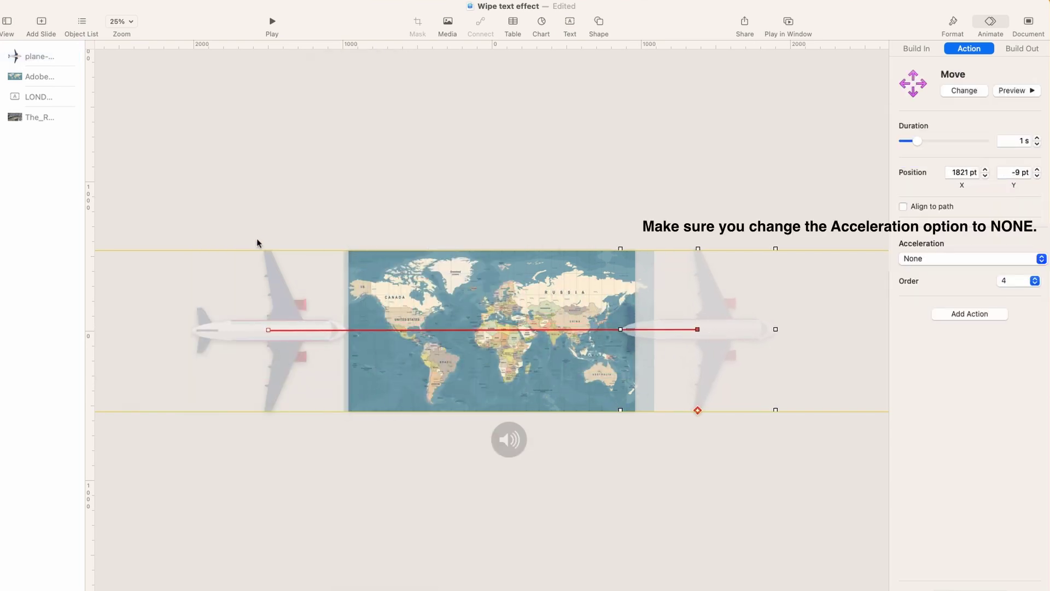
pyautogui.moveTo(297, 250); pyautogui.dragTo(408, 249)
pyautogui.moveTo(720, 340); pyautogui.dragTo(740, 342)
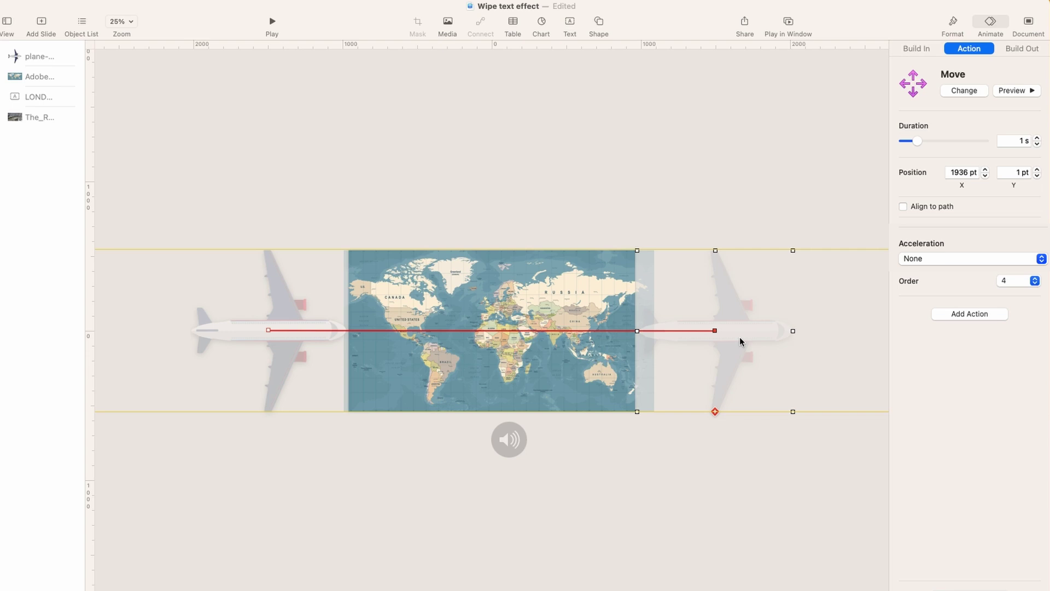
pyautogui.click(268, 332)
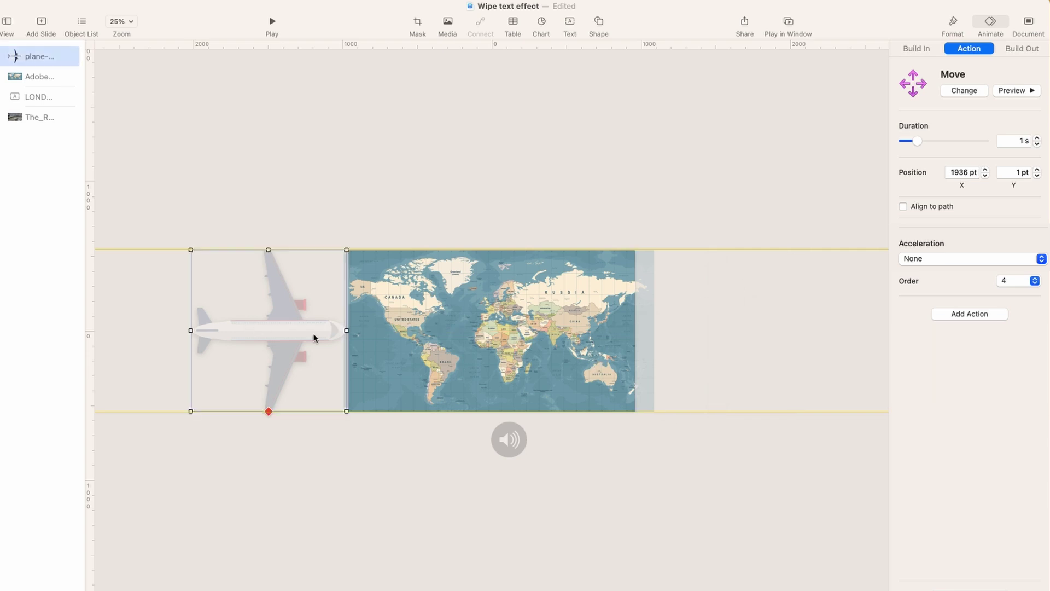
# - Preview the build, and set the airplane's Move to a 2.25 s duration with Ease In & Out acceleration
pyautogui.click(1010, 92)
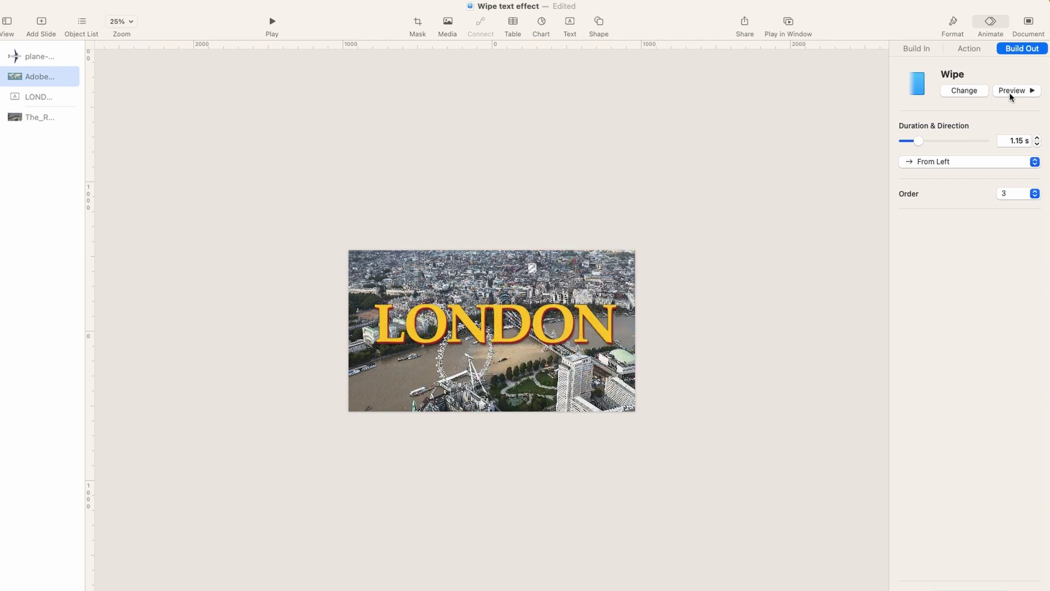
pyautogui.click(275, 336)
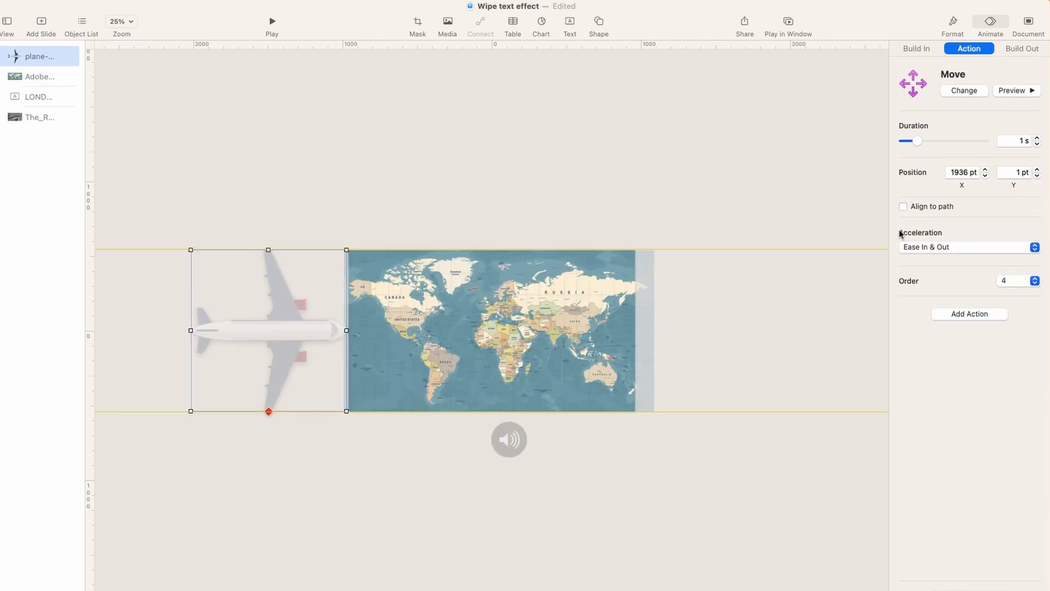
pyautogui.click(1035, 138)
pyautogui.click(1036, 139)
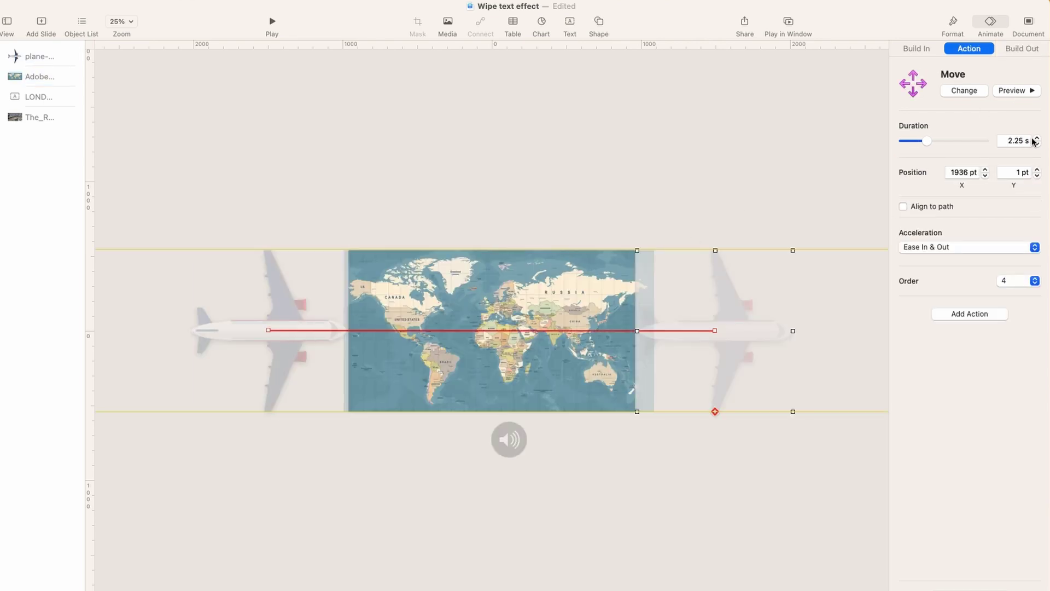
# - In the build order, start the movie, the airplane's Move and the map's Wipe with Build 1, with a 0.50 s delay on the Wipe
pyautogui.click(368, 330)
pyautogui.click(435, 333)
pyautogui.click(309, 331)
pyautogui.click(481, 350)
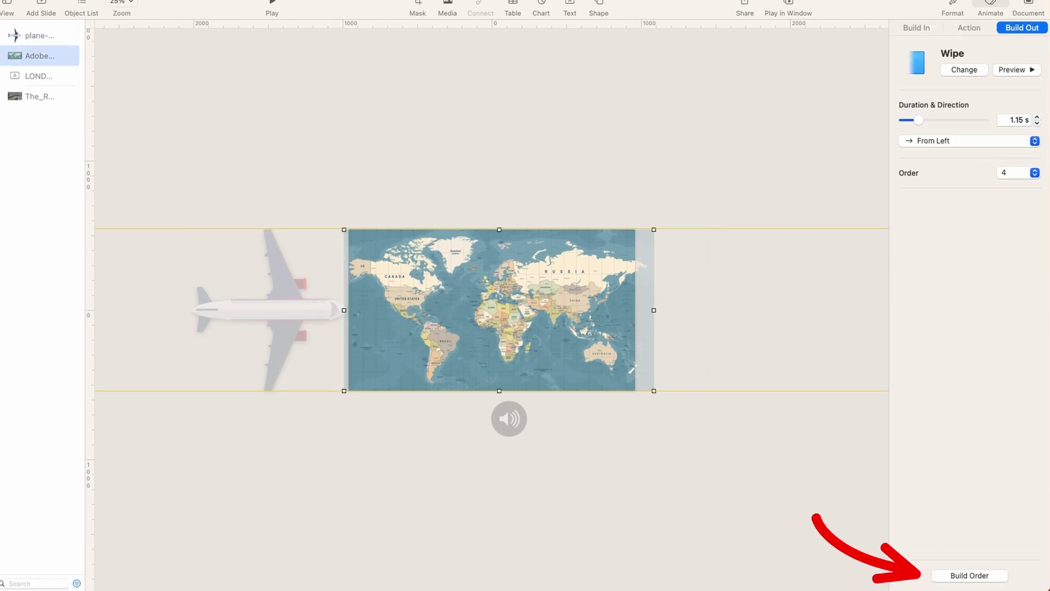
pyautogui.click(969, 575)
pyautogui.click(765, 186)
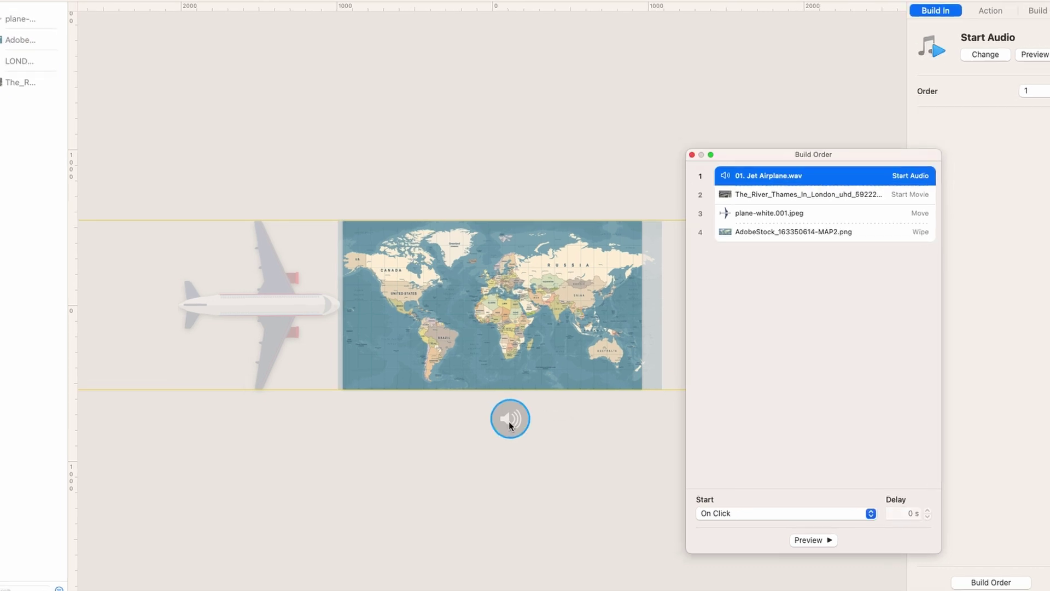
pyautogui.click(822, 171)
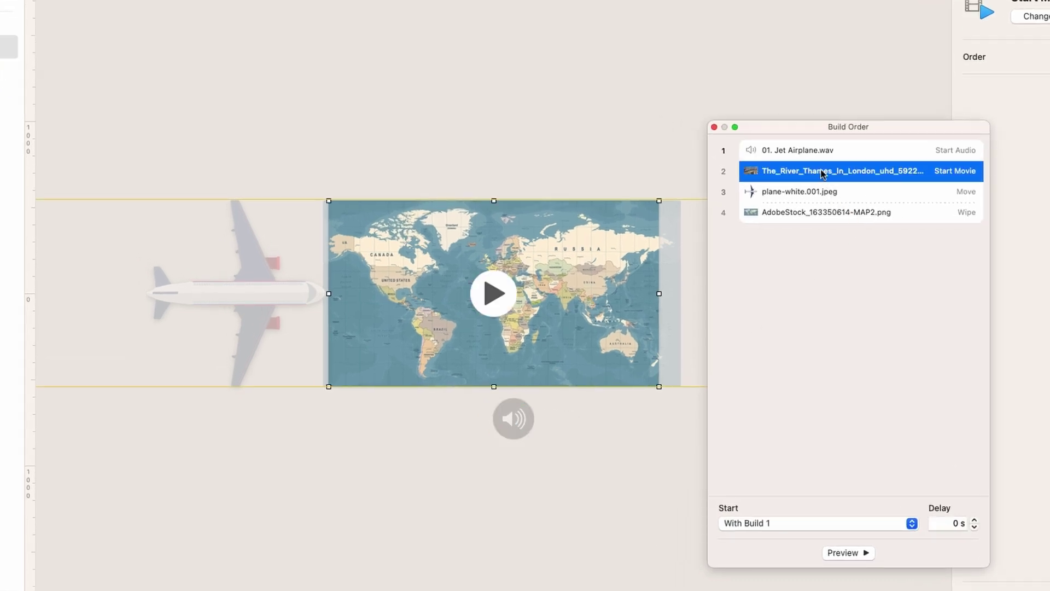
pyautogui.click(841, 193)
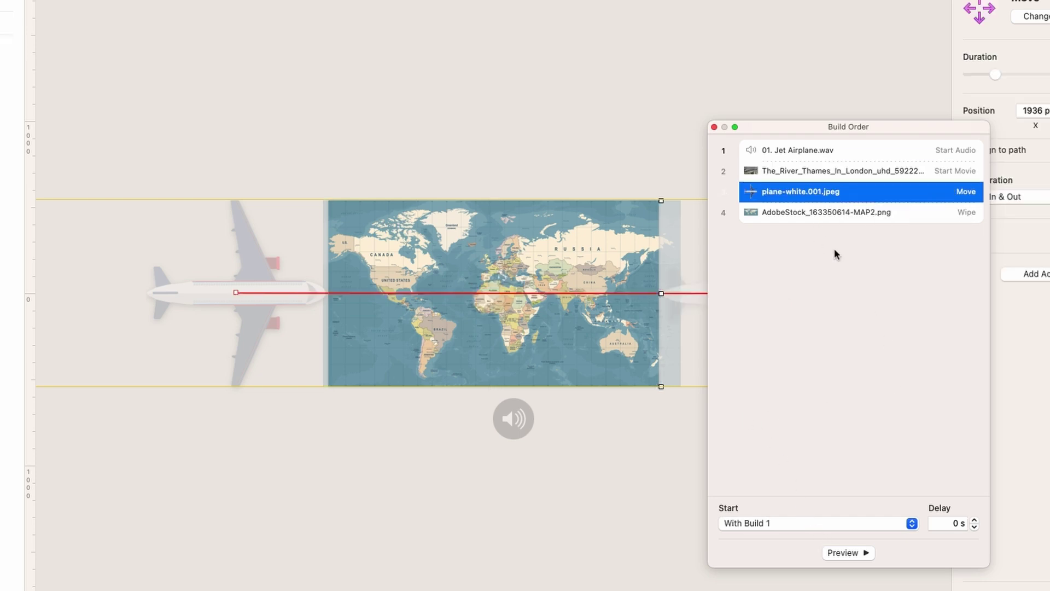
pyautogui.click(832, 214)
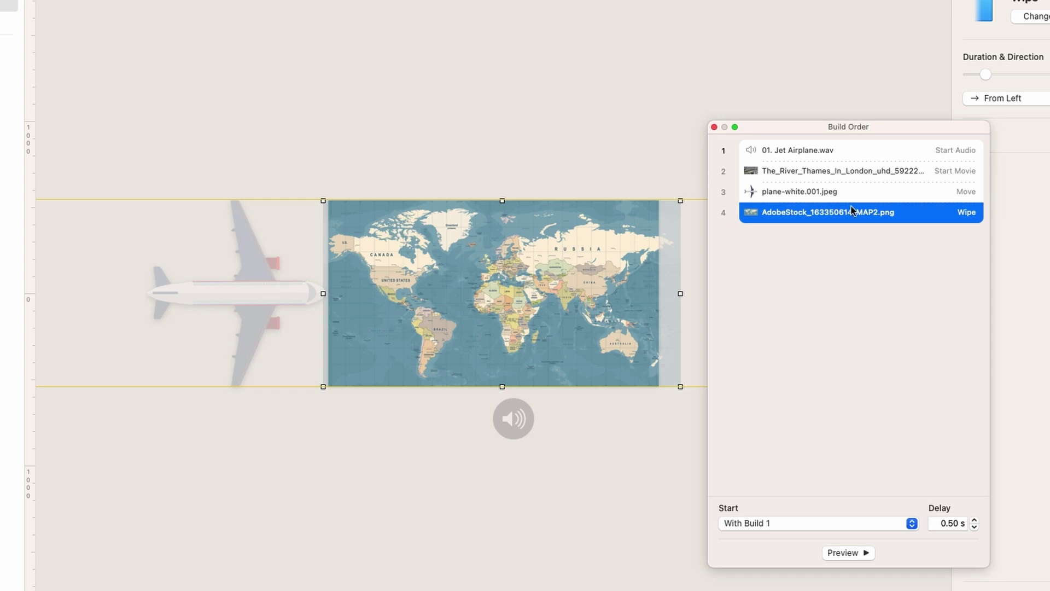
# - Preview all builds from the build order, close it, and play the LONDON slide full screen before exiting the playback
pyautogui.click(850, 552)
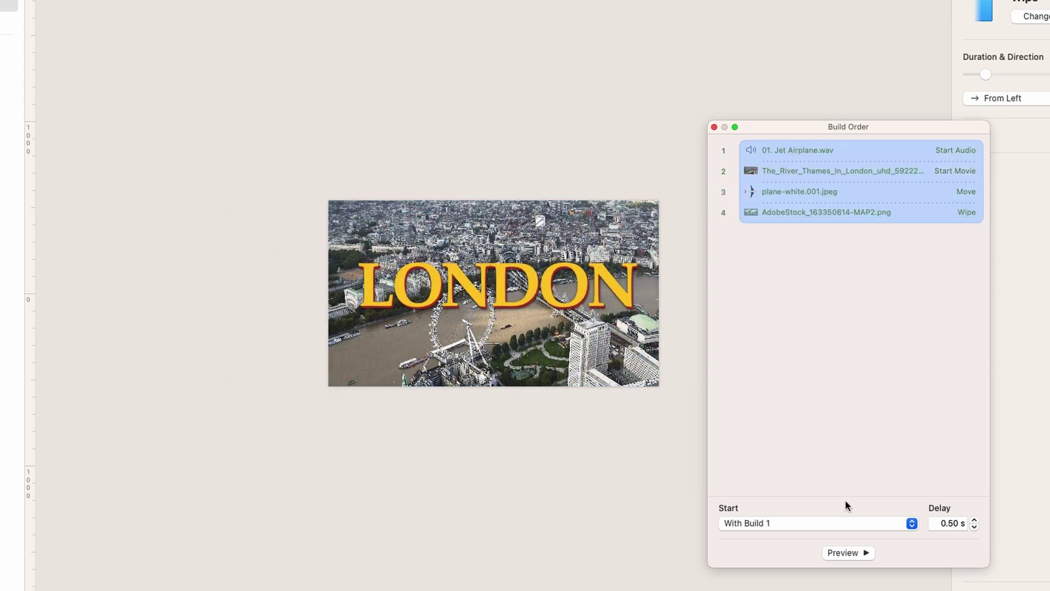
pyautogui.press('super+w')
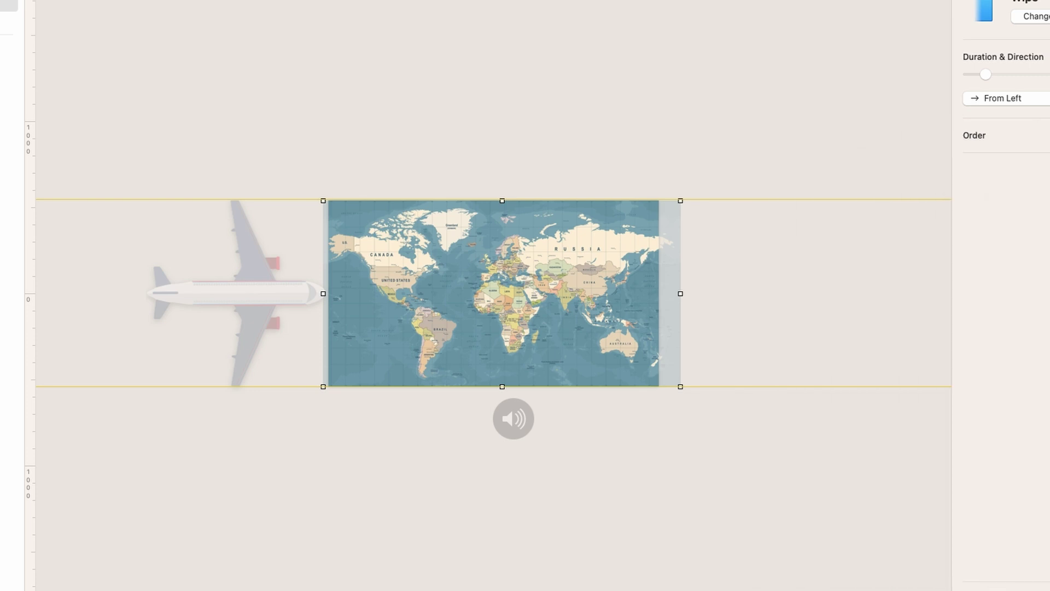
pyautogui.press('alt+super+p')
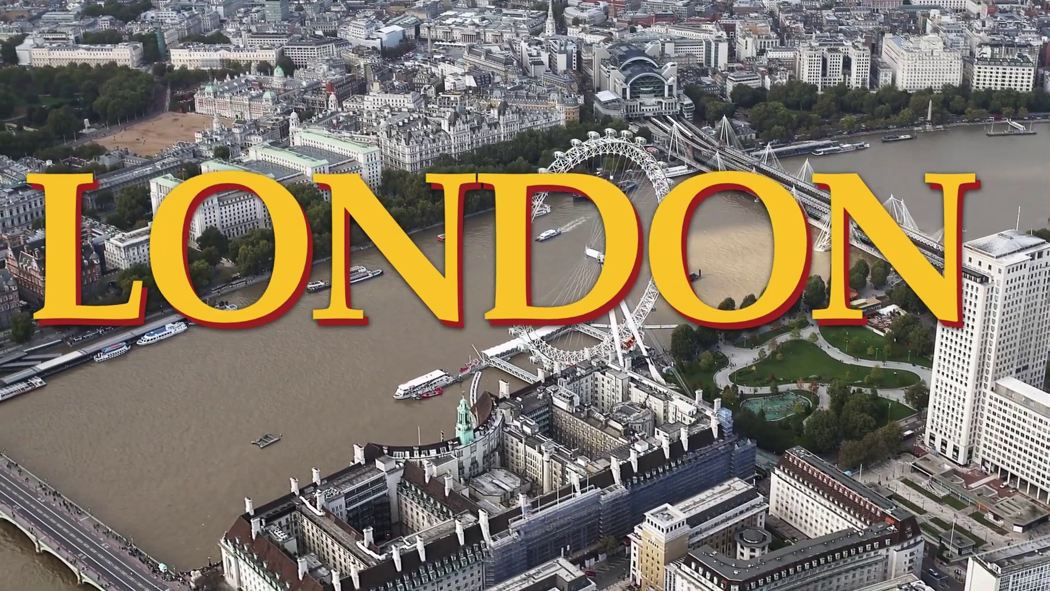
pyautogui.press('Escape')
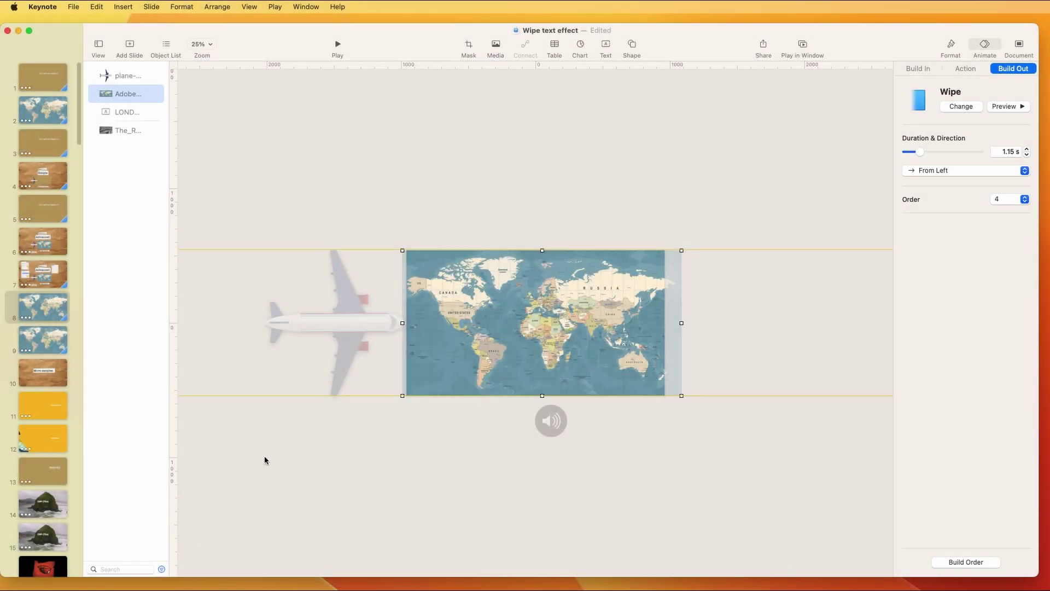
# - Add a white square over the map, stretch it into a wide bar, and duplicate it below with a slightly greater height
pyautogui.click(584, 155)
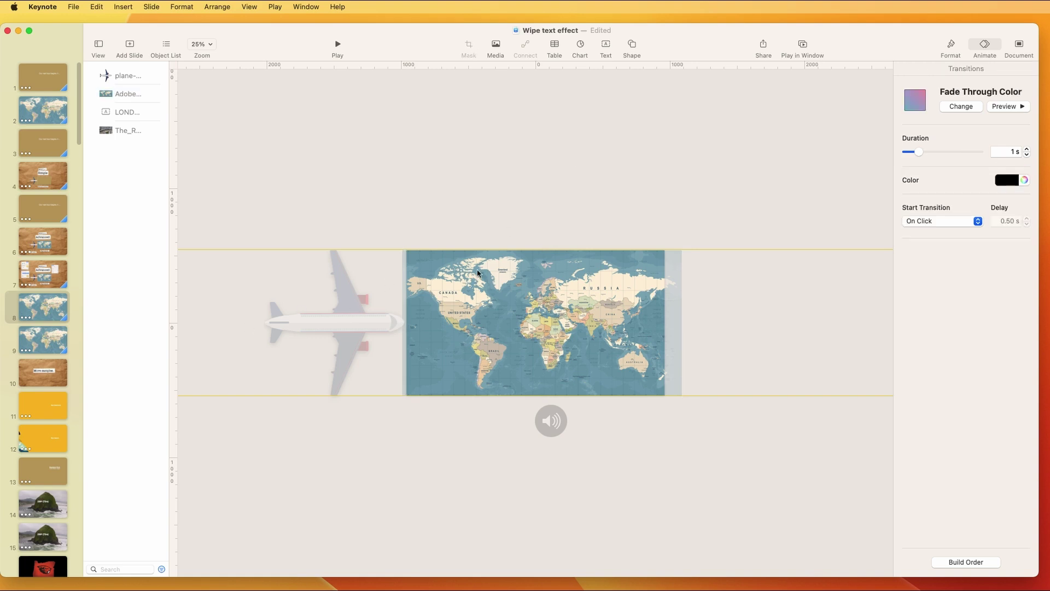
pyautogui.click(631, 48)
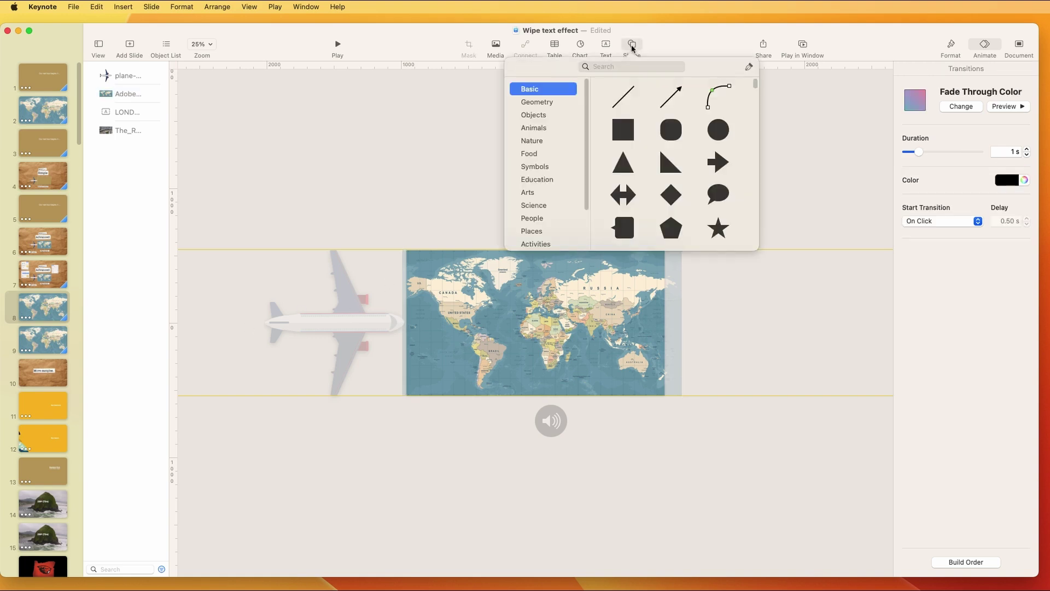
pyautogui.click(622, 136)
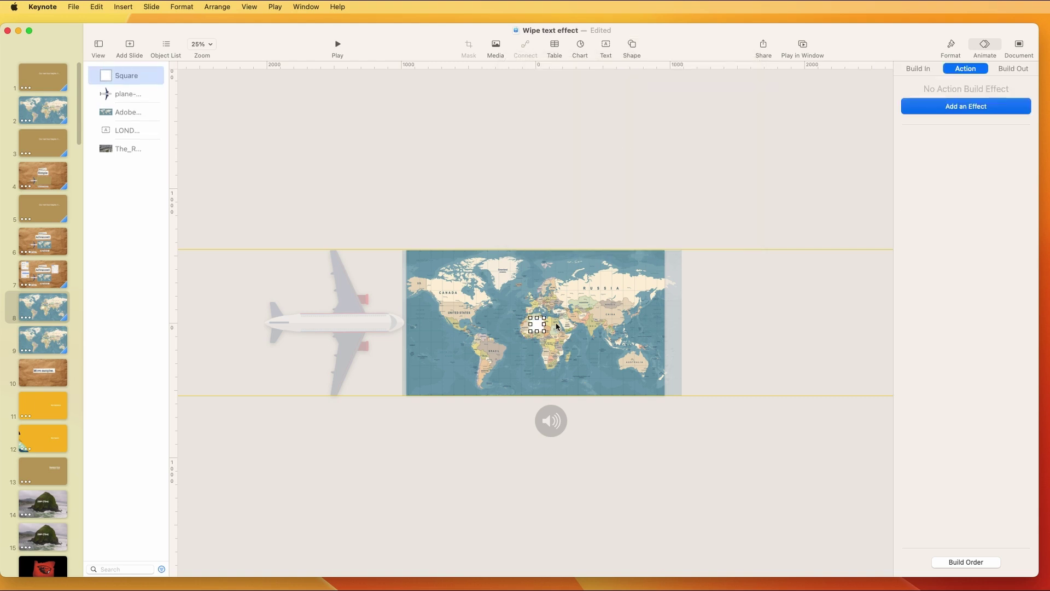
pyautogui.moveTo(543, 331); pyautogui.dragTo(690, 341)
pyautogui.moveTo(627, 326); pyautogui.dragTo(584, 325)
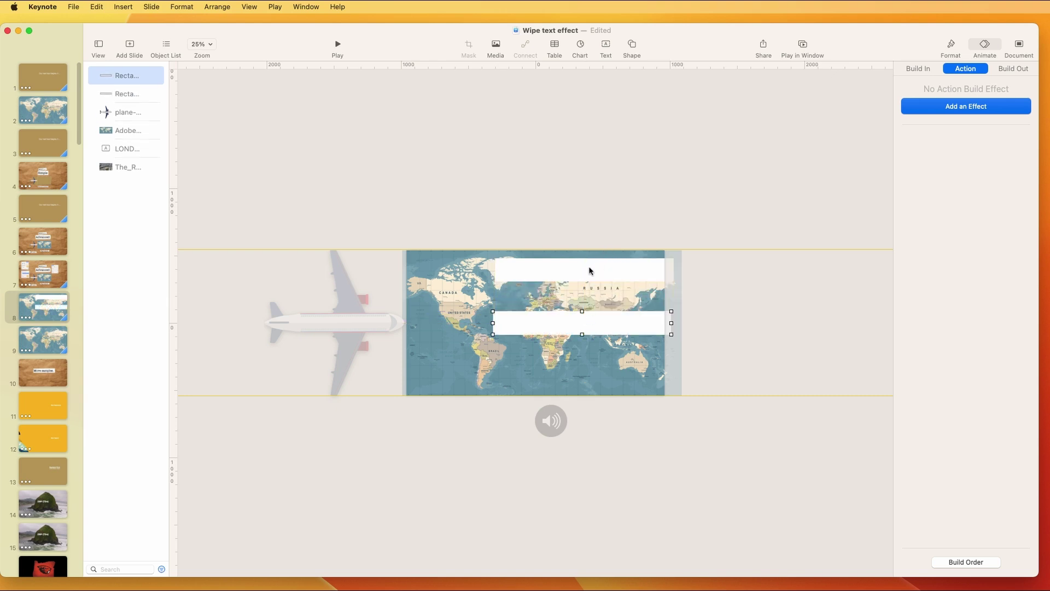
pyautogui.moveTo(581, 333)
pyautogui.mouseDown()
pyautogui.moveTo(581, 351)
pyautogui.moveTo(581, 341)
pyautogui.mouseUp()
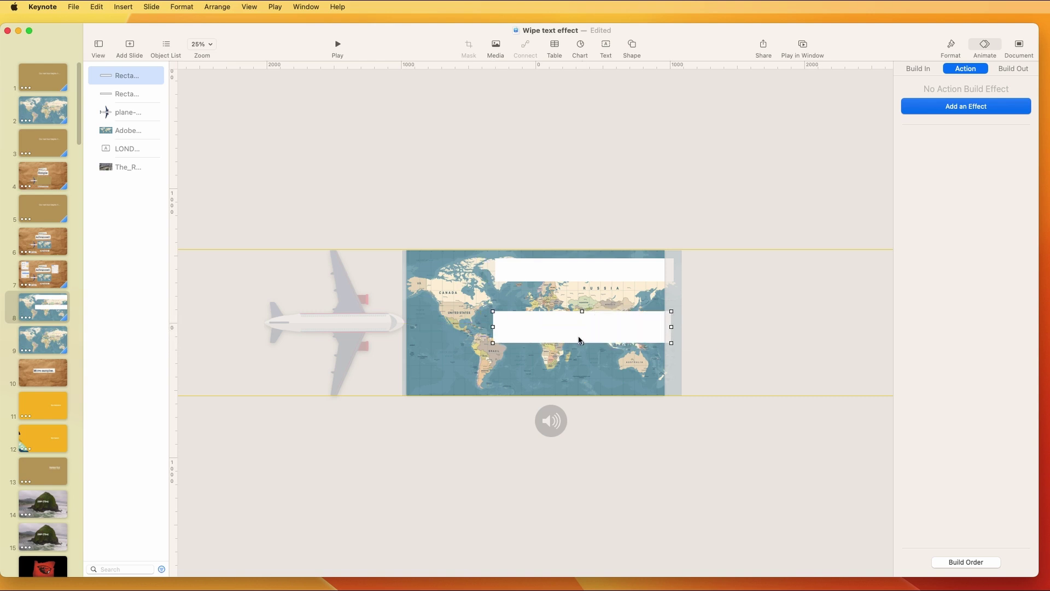
# - Give both white rectangles an Anvil build-in effect with a 4.25 s duration and preview it
pyautogui.click(568, 268)
pyautogui.keyDown('shift'); pyautogui.click(570, 322); pyautogui.keyUp('shift')
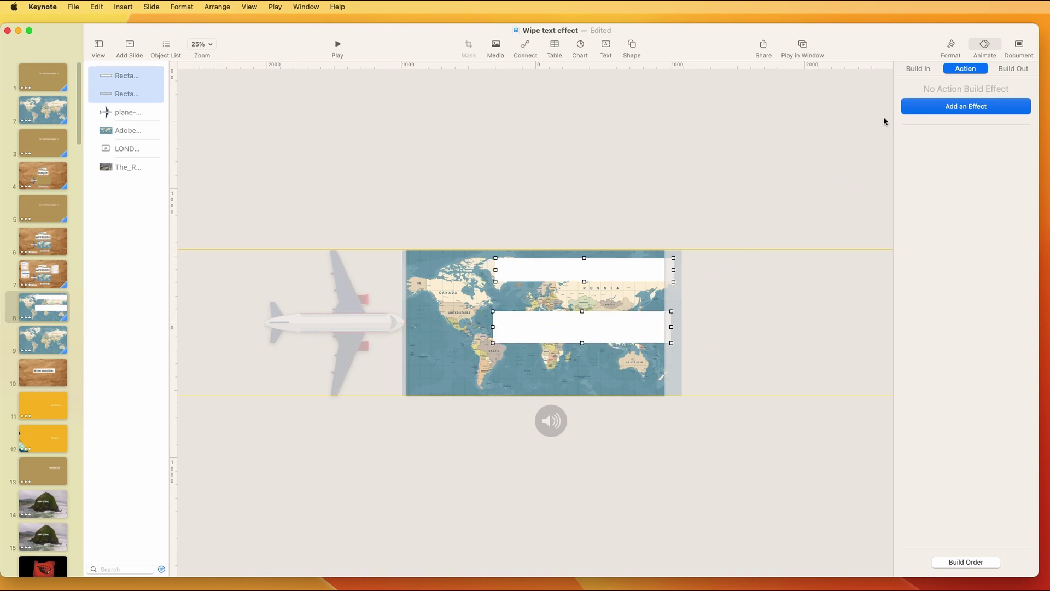
pyautogui.click(982, 51)
pyautogui.click(932, 70)
pyautogui.click(936, 102)
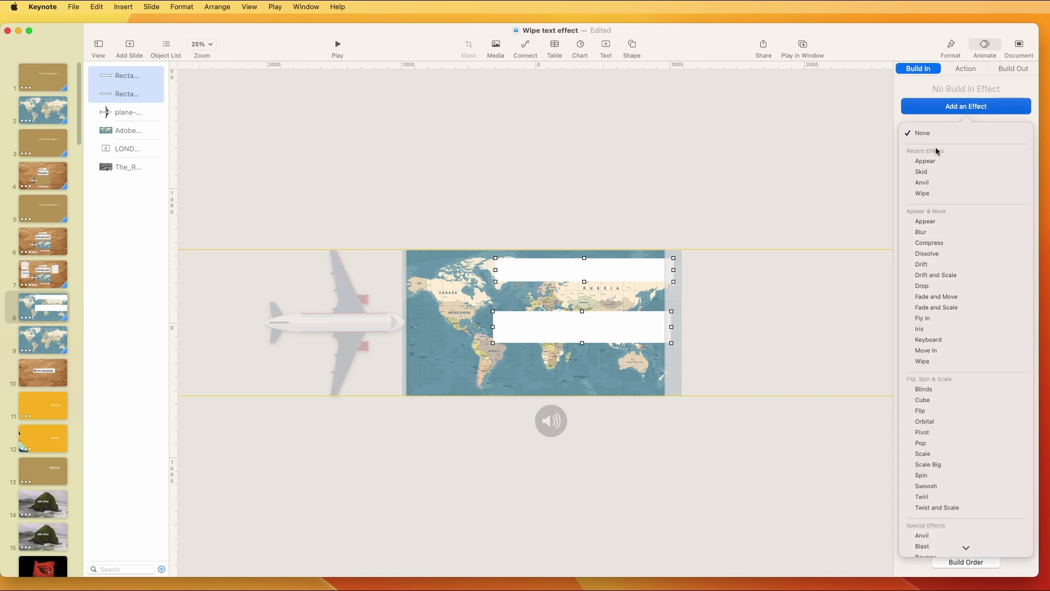
pyautogui.scroll(-5, 937, 219)
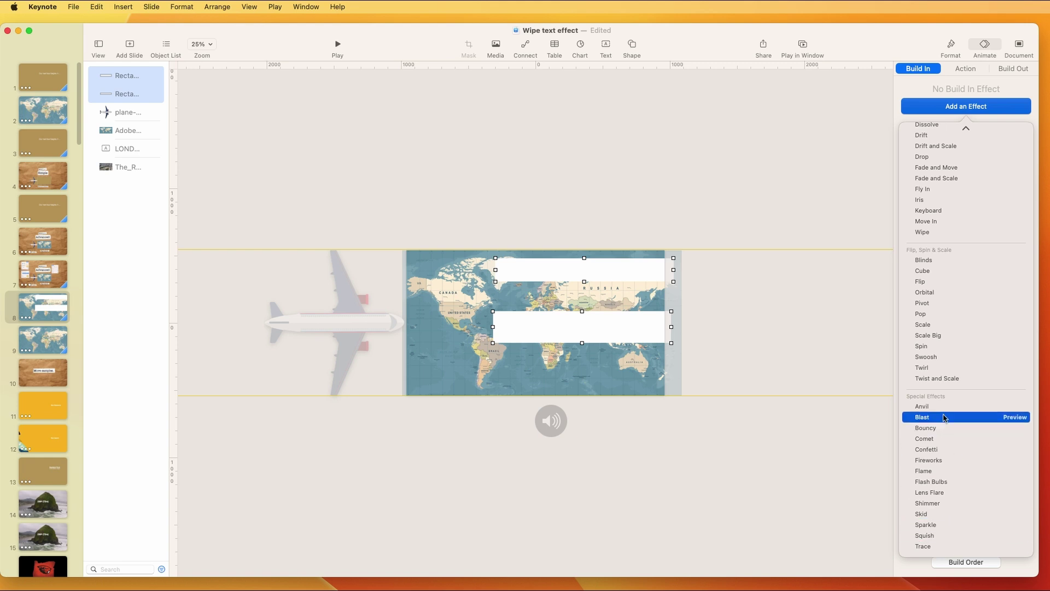
pyautogui.click(922, 406)
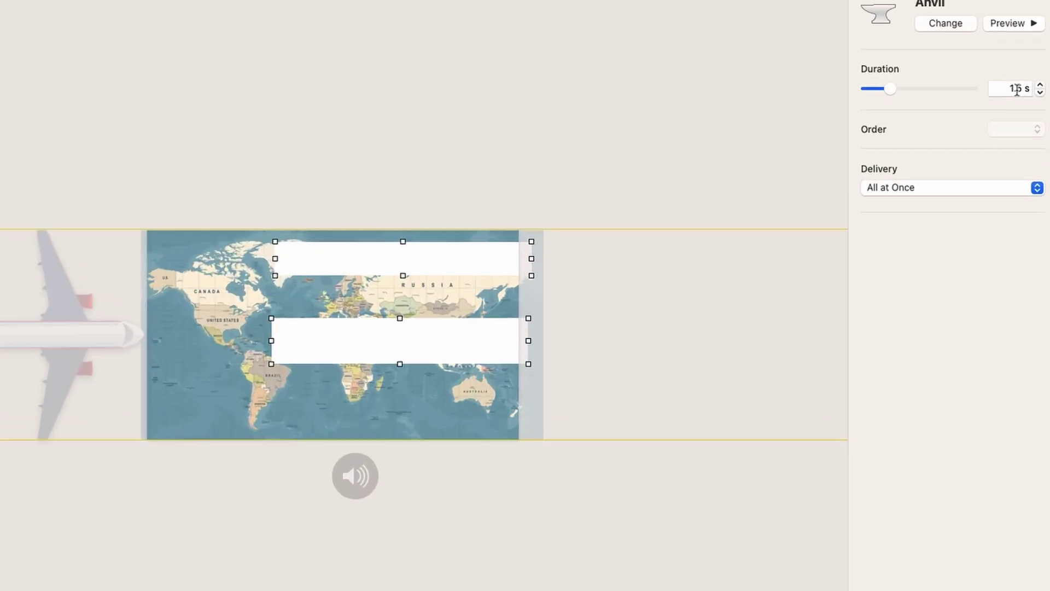
pyautogui.moveTo(891, 89); pyautogui.dragTo(911, 90)
pyautogui.click(1007, 24)
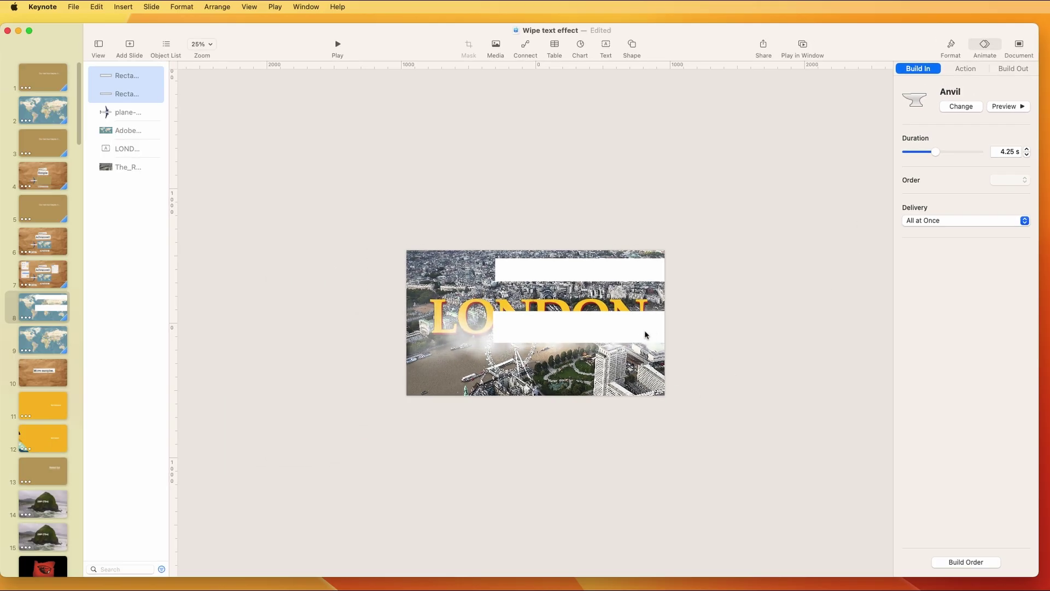
# - Move both rectangles down over the map so one lies across its upper middle and the other just below its centre
pyautogui.click(711, 364)
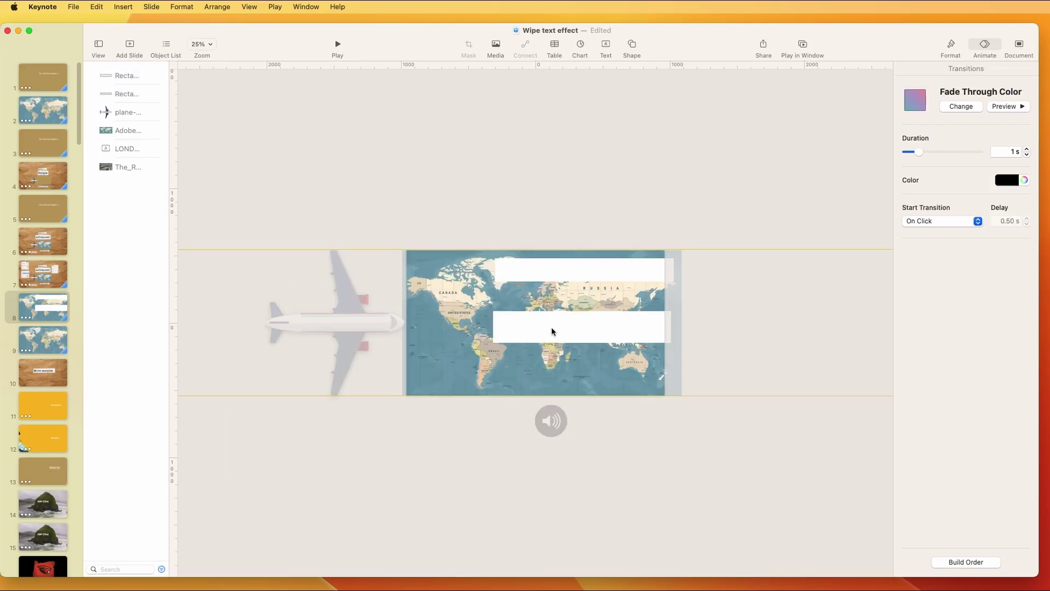
pyautogui.moveTo(576, 335); pyautogui.dragTo(577, 349)
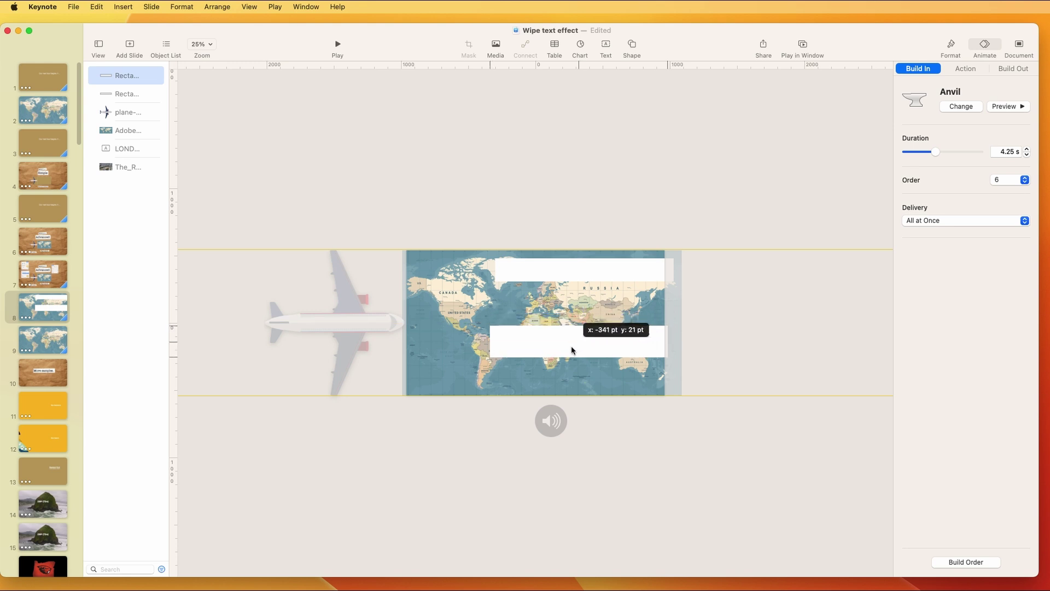
pyautogui.moveTo(578, 274); pyautogui.dragTo(593, 300)
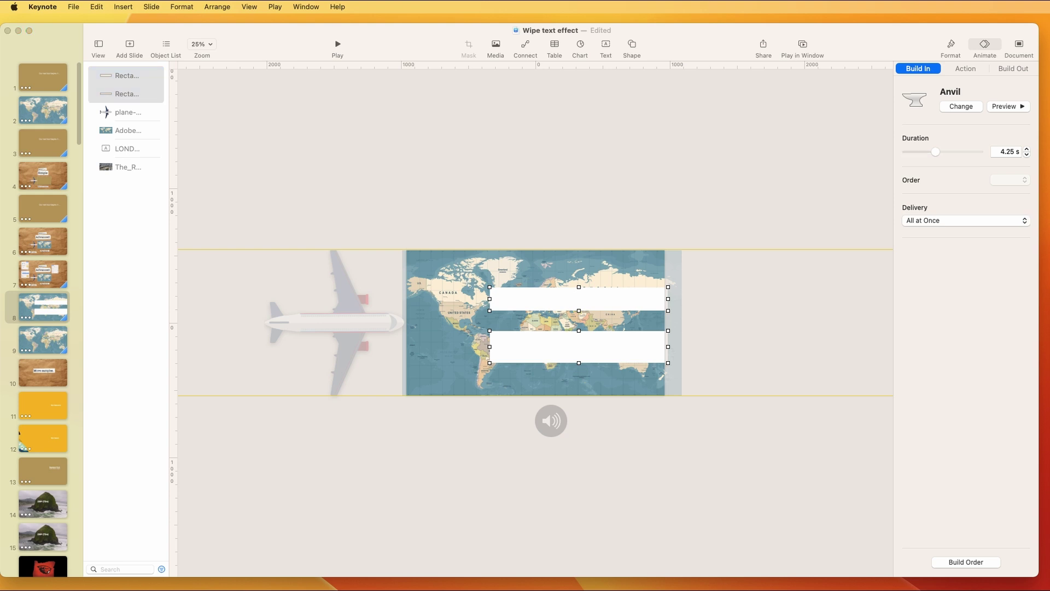
# - In the build order, place both rectangles' Anvil builds before the map's Wipe, starting with Build 1, and preview the slide
pyautogui.click(819, 207)
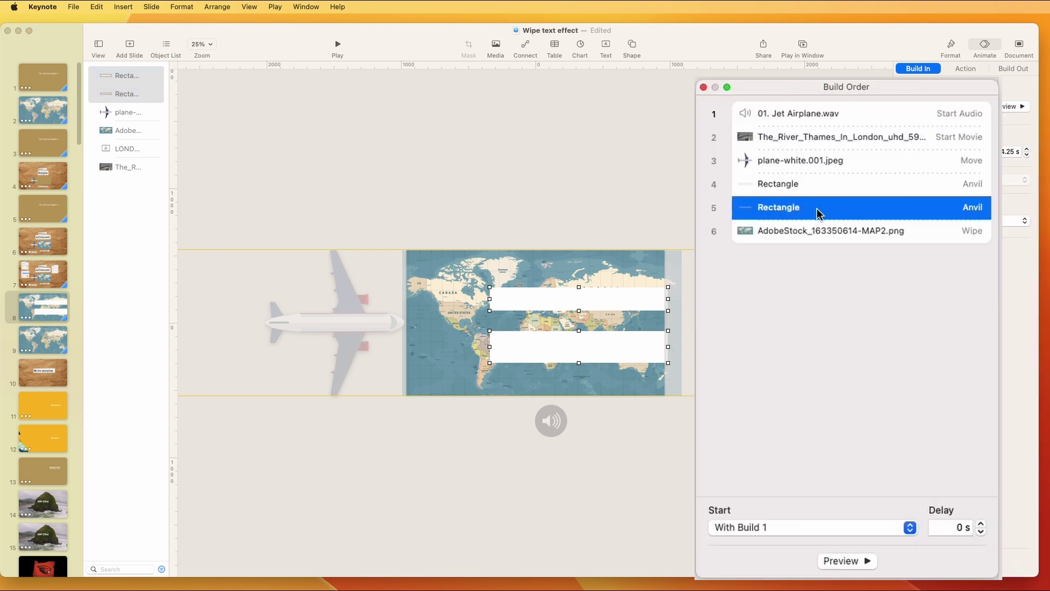
pyautogui.click(817, 226)
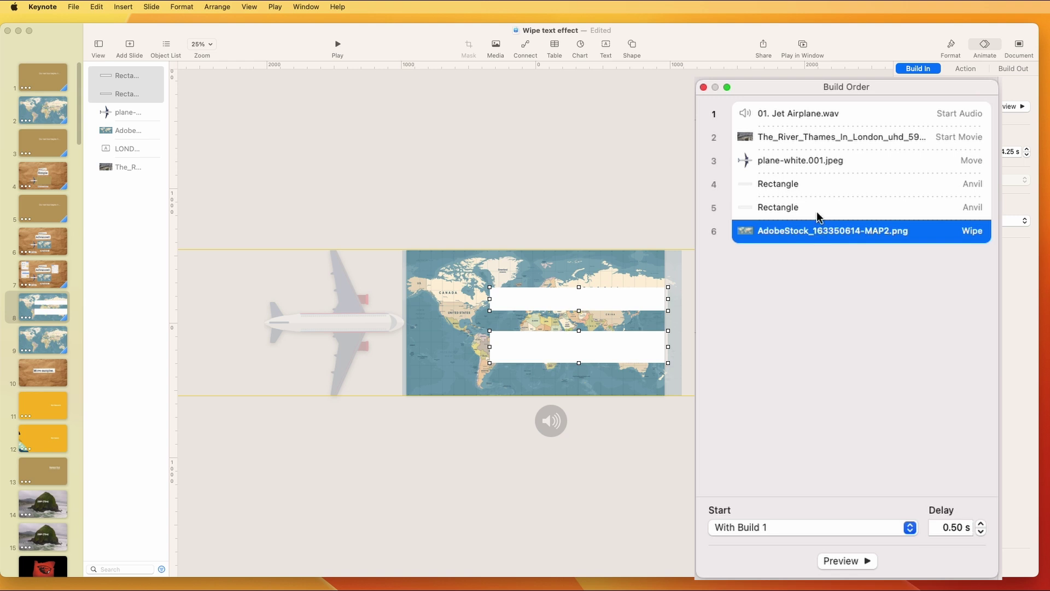
pyautogui.click(817, 111)
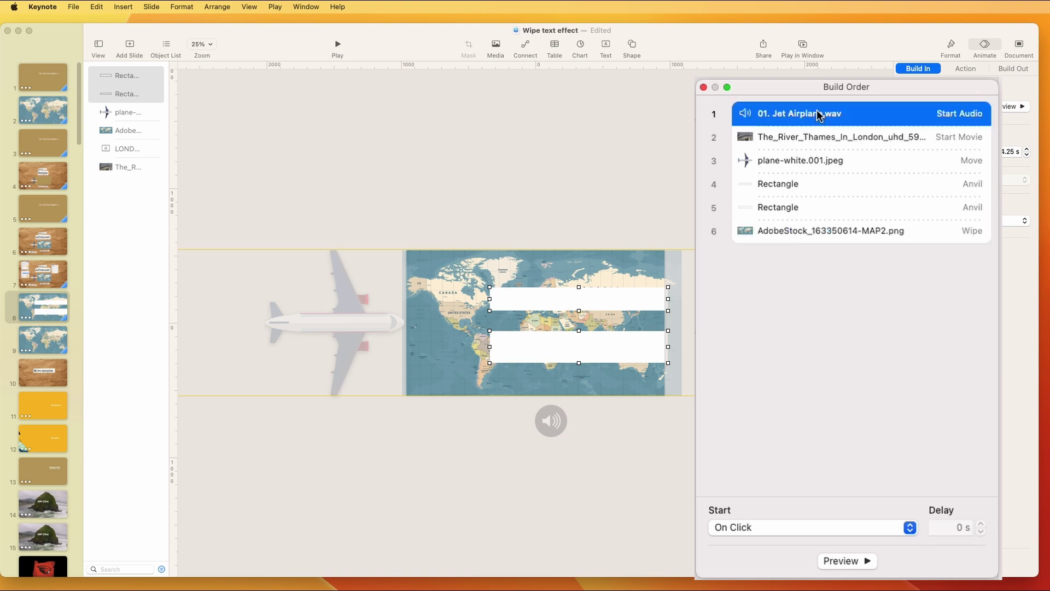
pyautogui.click(815, 137)
pyautogui.click(813, 159)
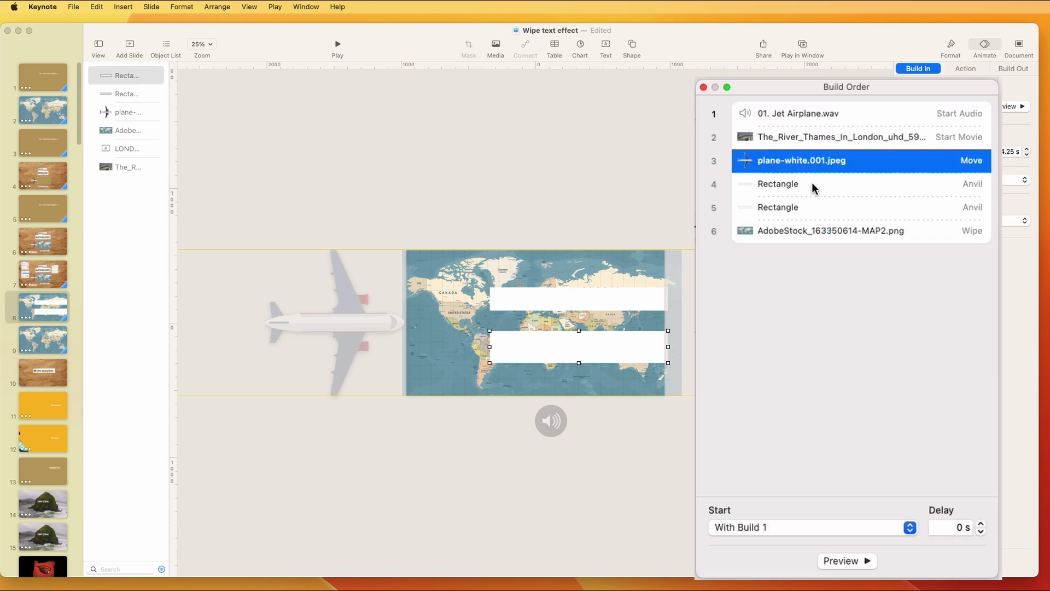
pyautogui.click(812, 183)
pyautogui.click(818, 211)
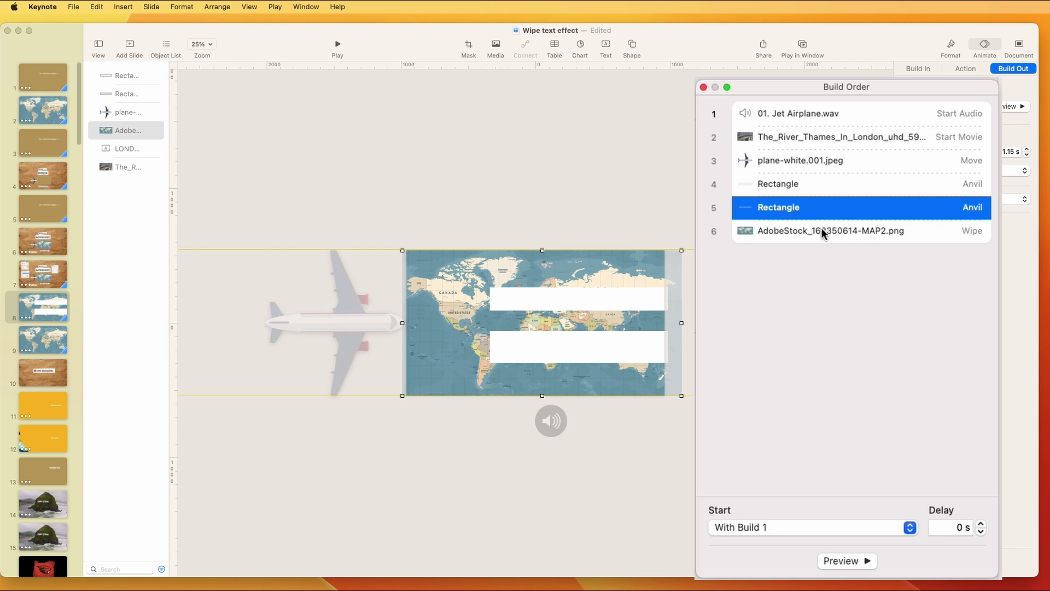
pyautogui.click(822, 230)
pyautogui.click(1001, 107)
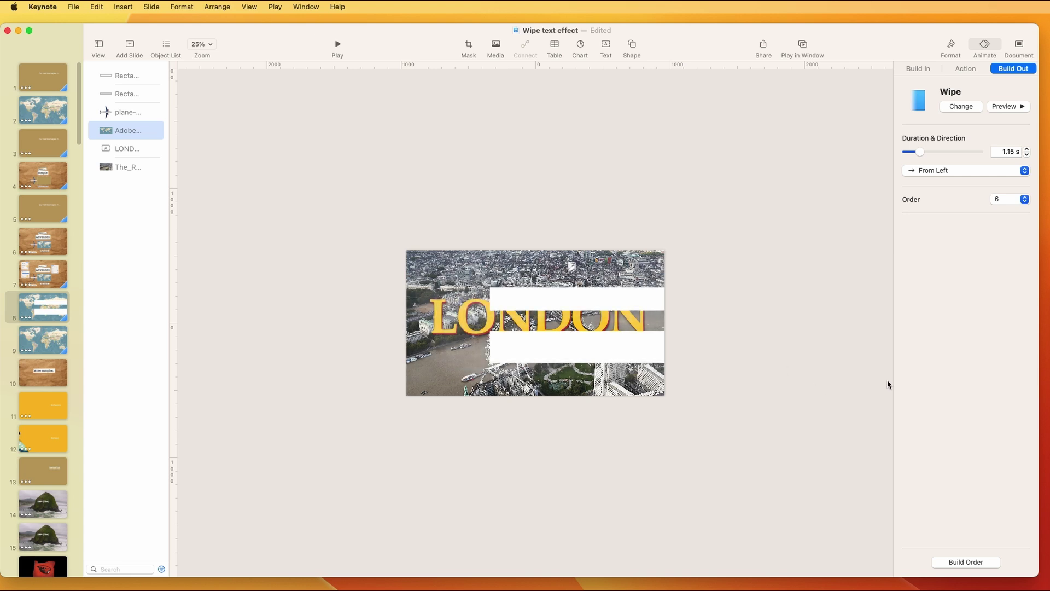
# - Move both rectangles behind the LONDON text, just above the river movie in the stacking order, and preview the builds
pyautogui.click(605, 300)
pyautogui.keyDown('shift'); pyautogui.click(604, 339); pyautogui.keyUp('shift')
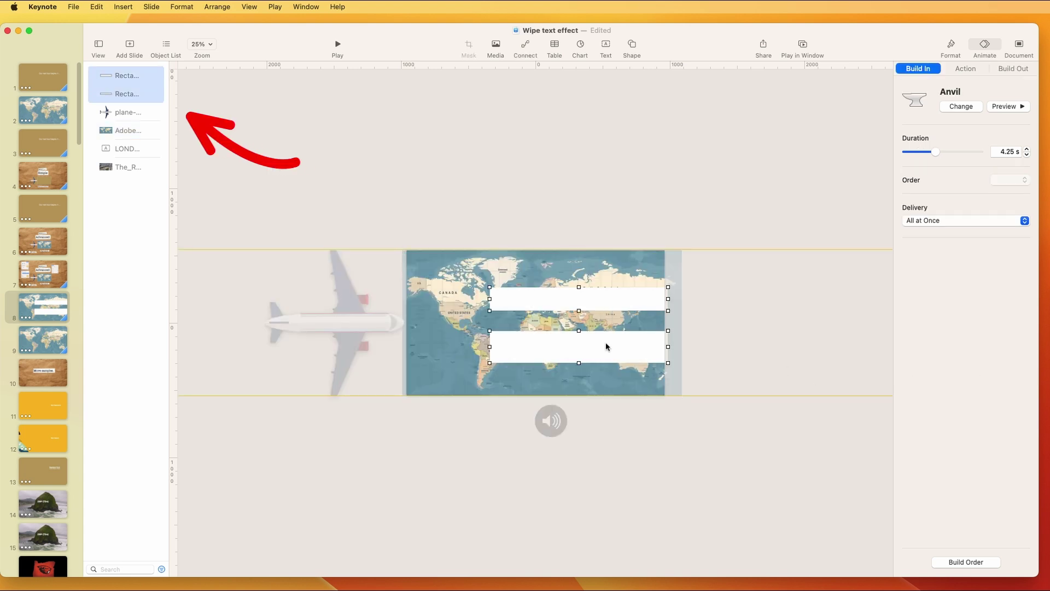
pyautogui.moveTo(127, 97); pyautogui.dragTo(123, 158)
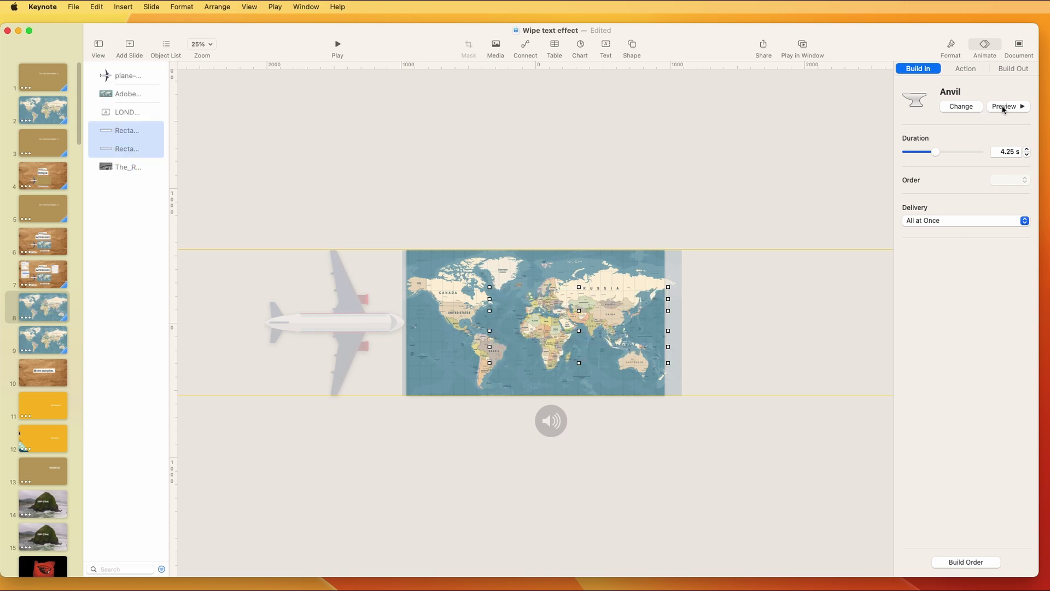
pyautogui.click(998, 108)
# - Set the opacity of both rectangles to 0% so only the Anvil dust shows, and deselect them
pyautogui.click(950, 49)
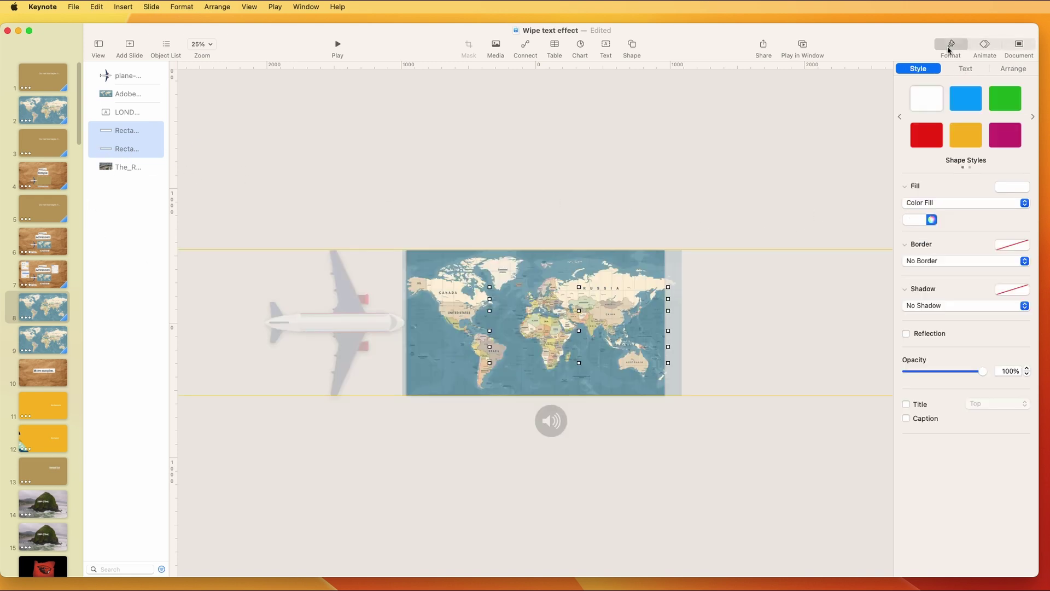
pyautogui.moveTo(980, 375); pyautogui.dragTo(876, 375)
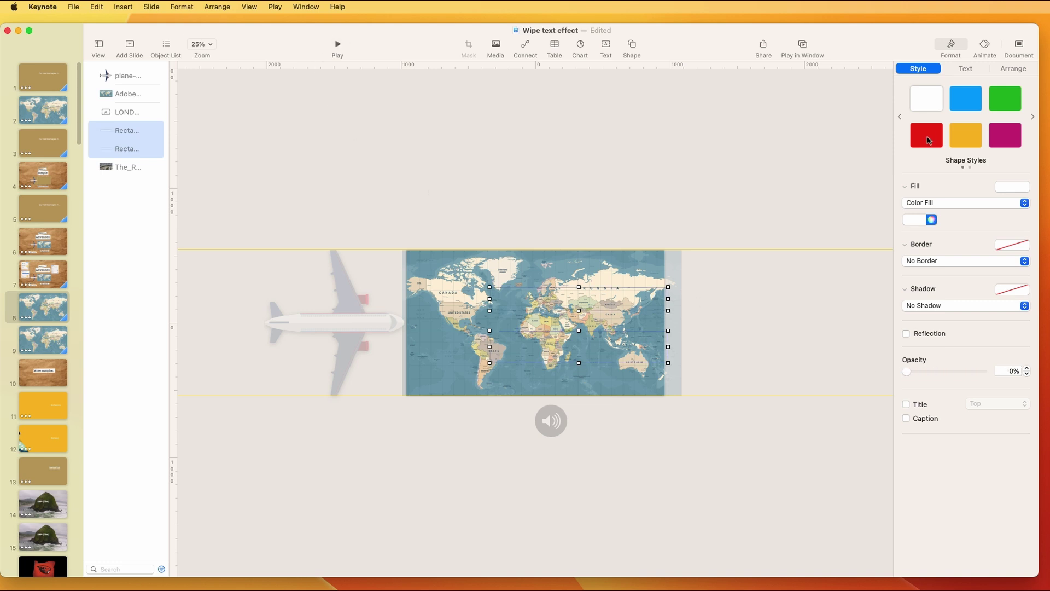
pyautogui.click(734, 344)
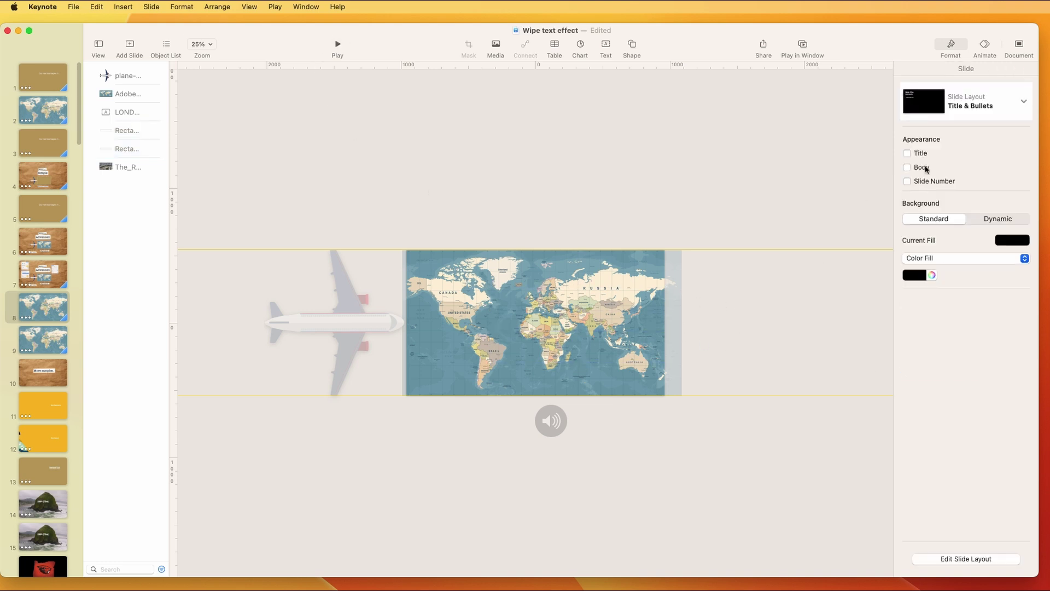
# - Select the airplane and preview its Move action together with the hidden rectangles' effect
pyautogui.click(374, 302)
pyautogui.click(984, 48)
pyautogui.click(1003, 106)
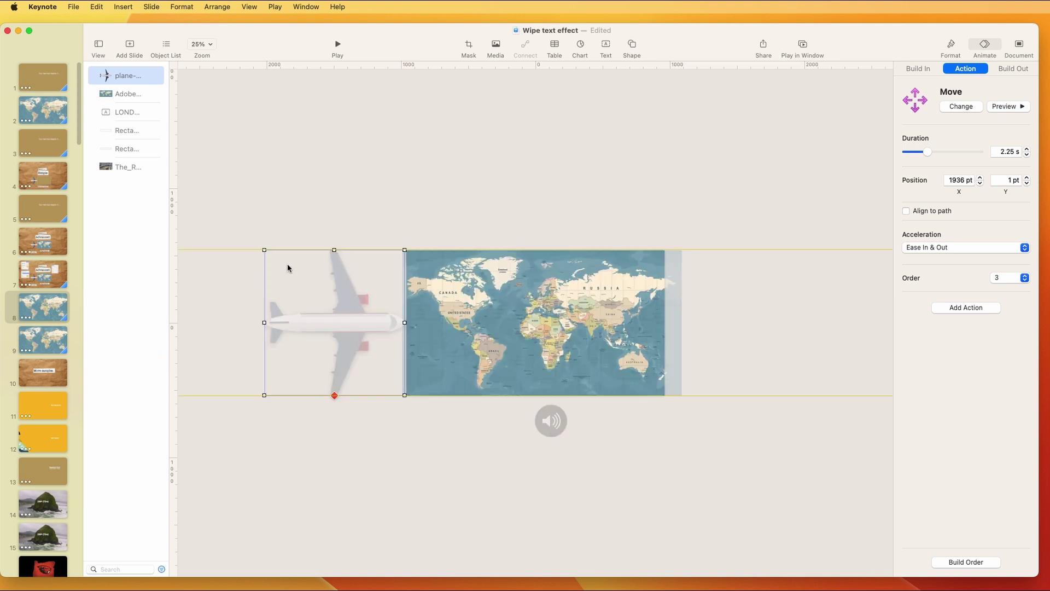
# - Open slide 9, play its version of the LONDON wipe, and inspect the build-in effects of its hidden rectangles
pyautogui.click(47, 341)
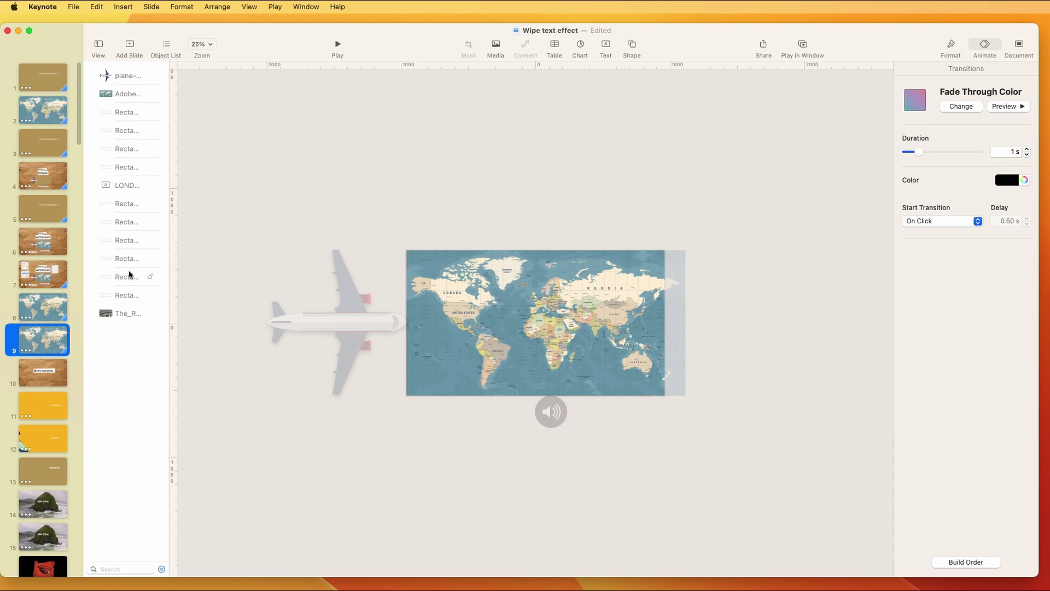
pyautogui.click(337, 44)
pyautogui.click(116, 227)
pyautogui.click(120, 246)
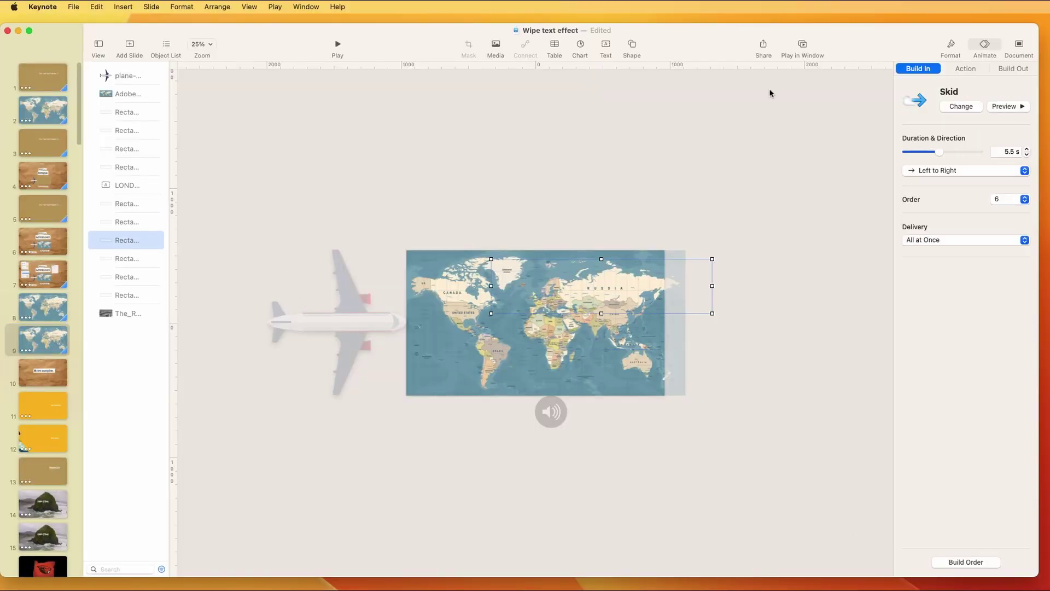